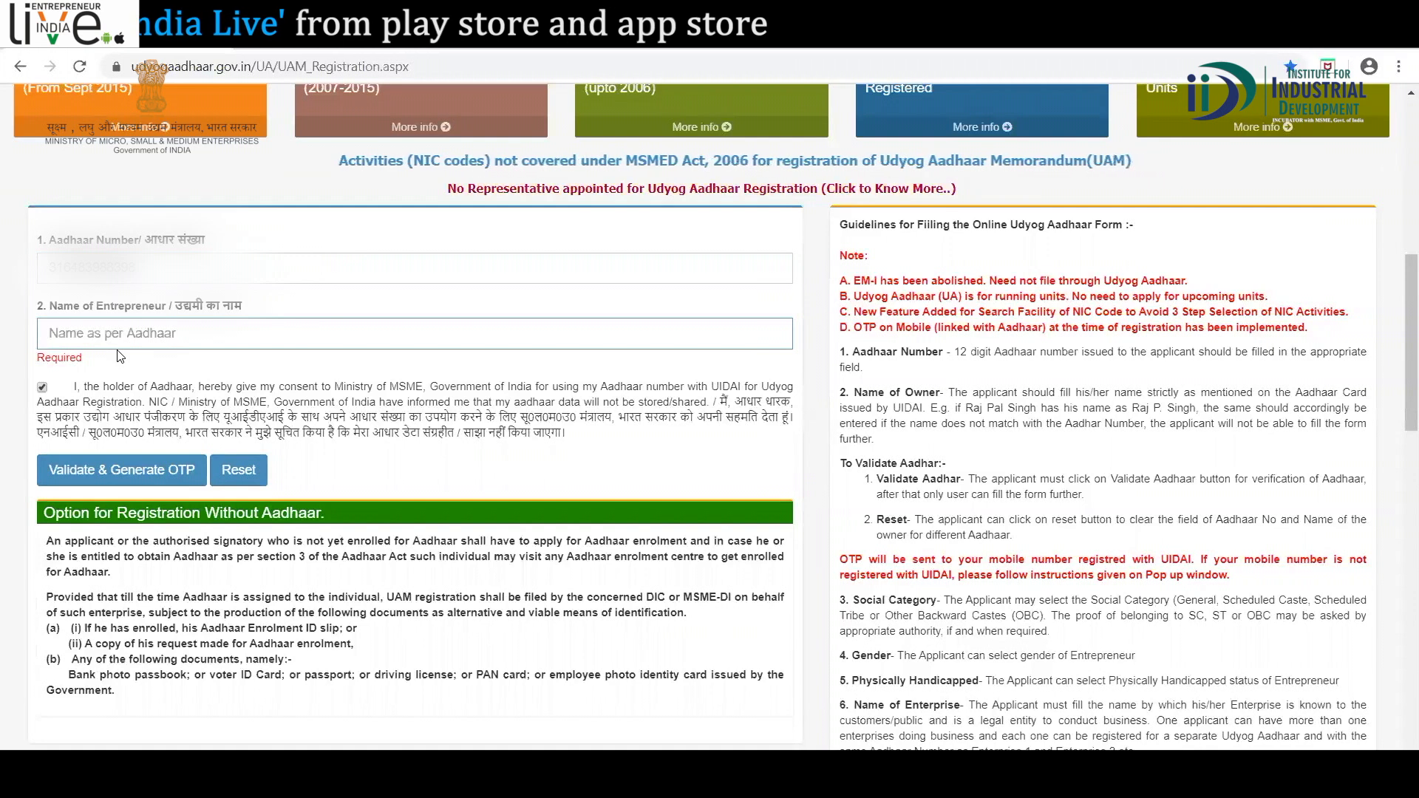
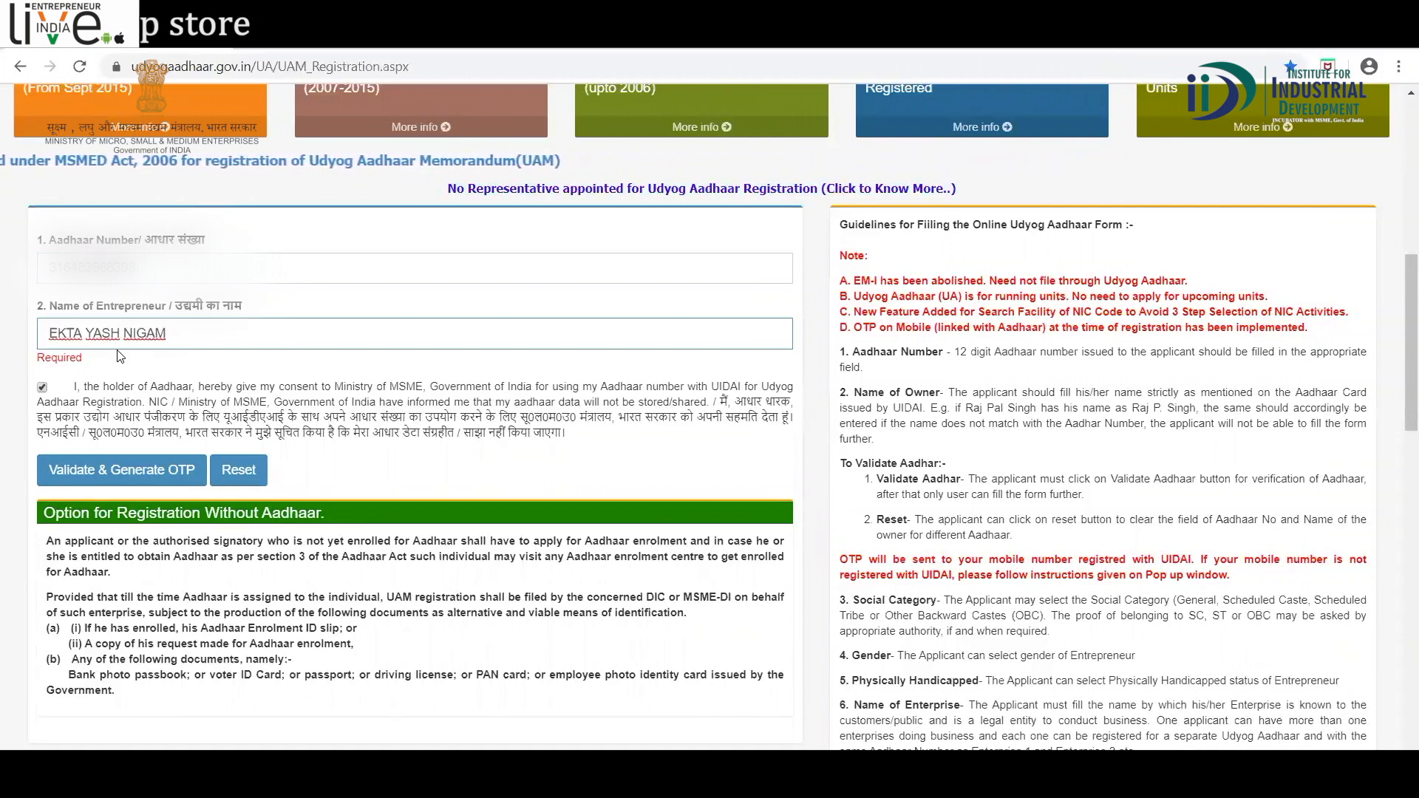
Step: Enter the entrepreneur's name as per Aadhaar, then generate and submit the OTP to validate the Aadhaar
left_click(104, 477)
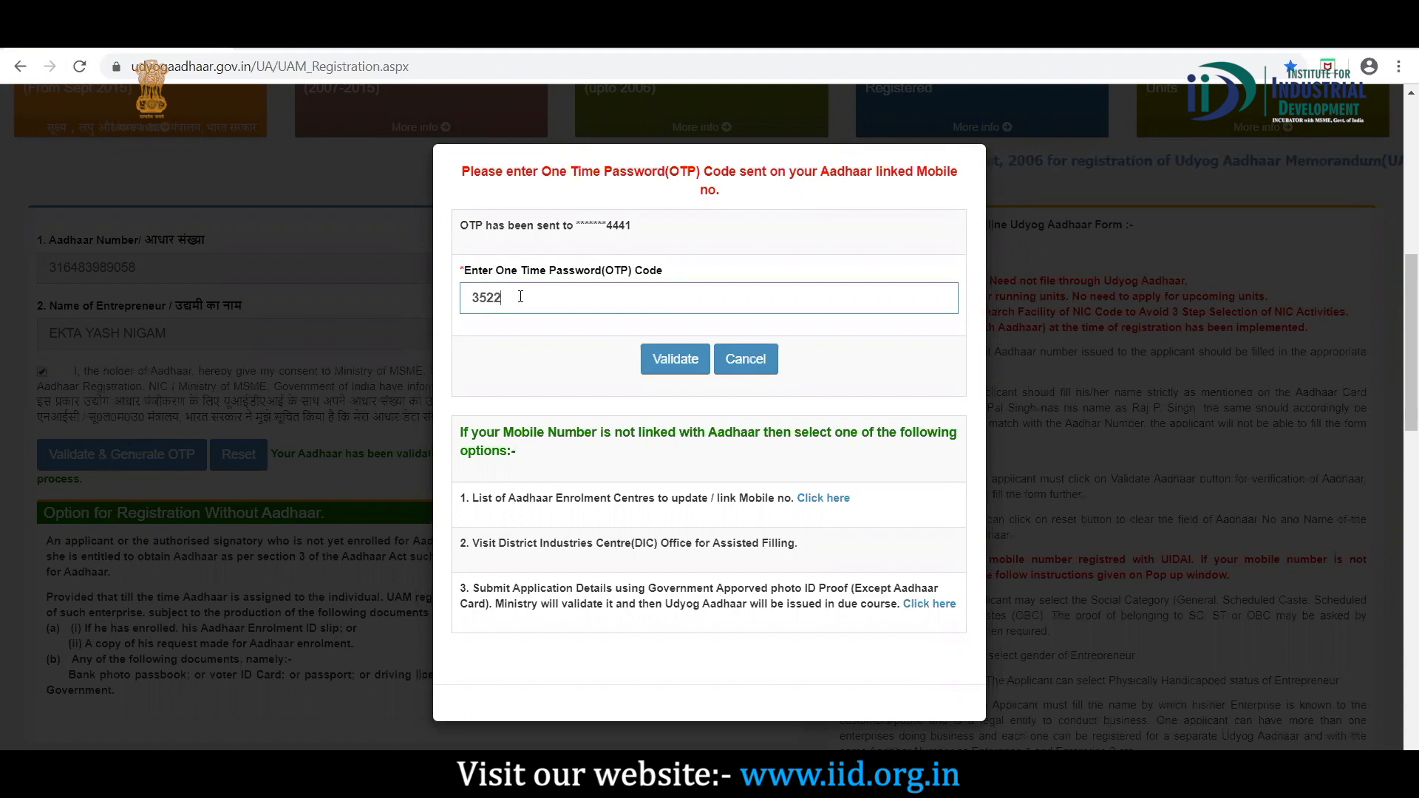
left_click(673, 360)
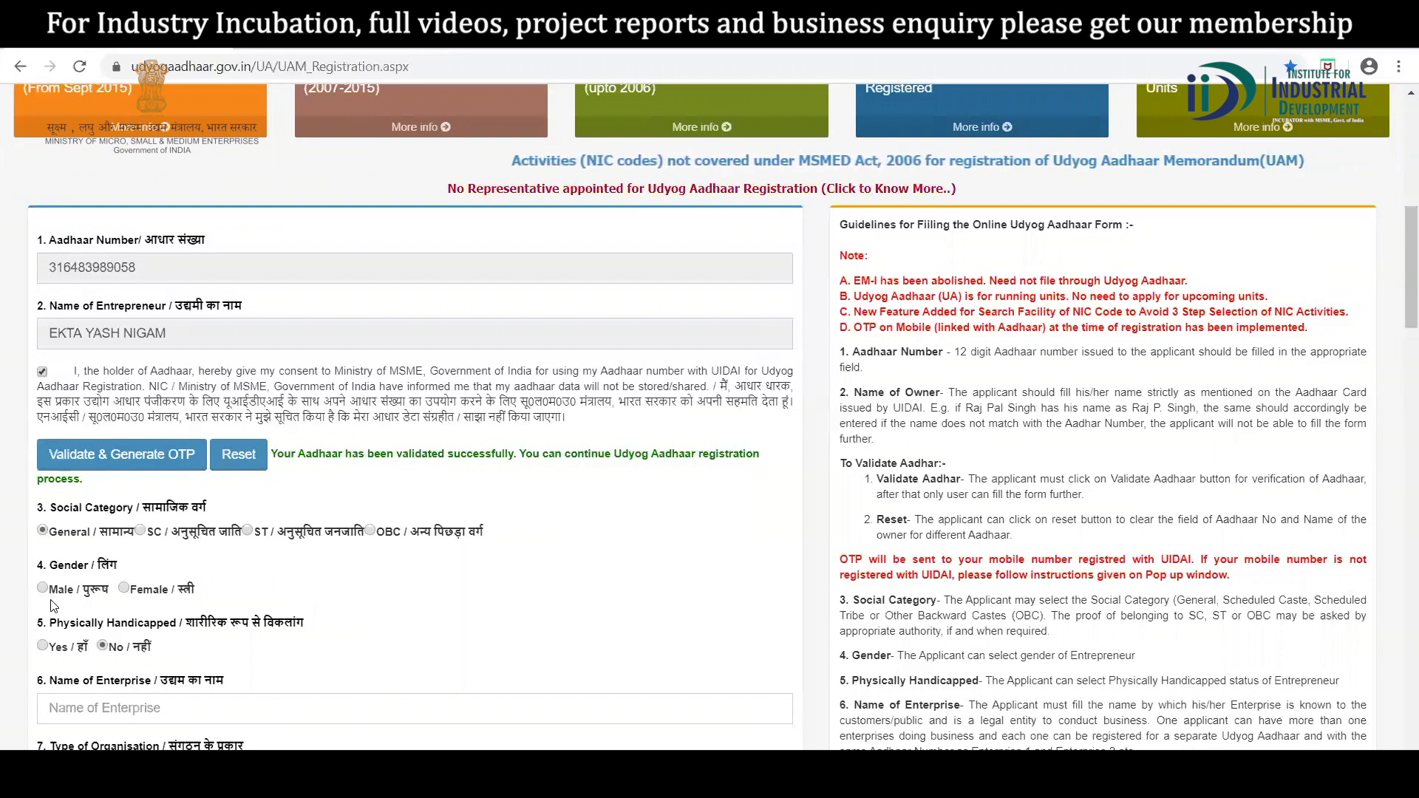
Step: Set the gender to Female and type the enterprise's name
left_click(124, 589)
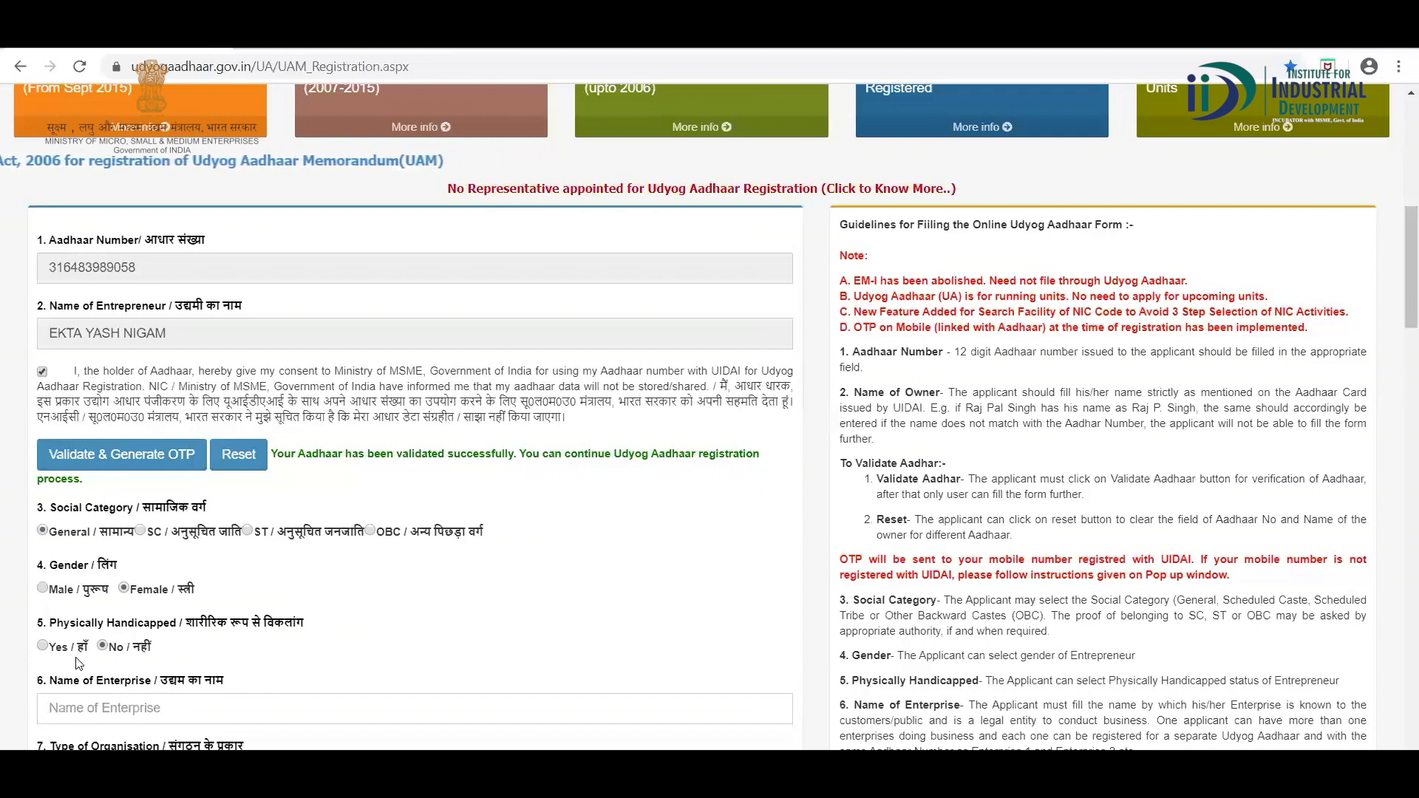
left_click(98, 711)
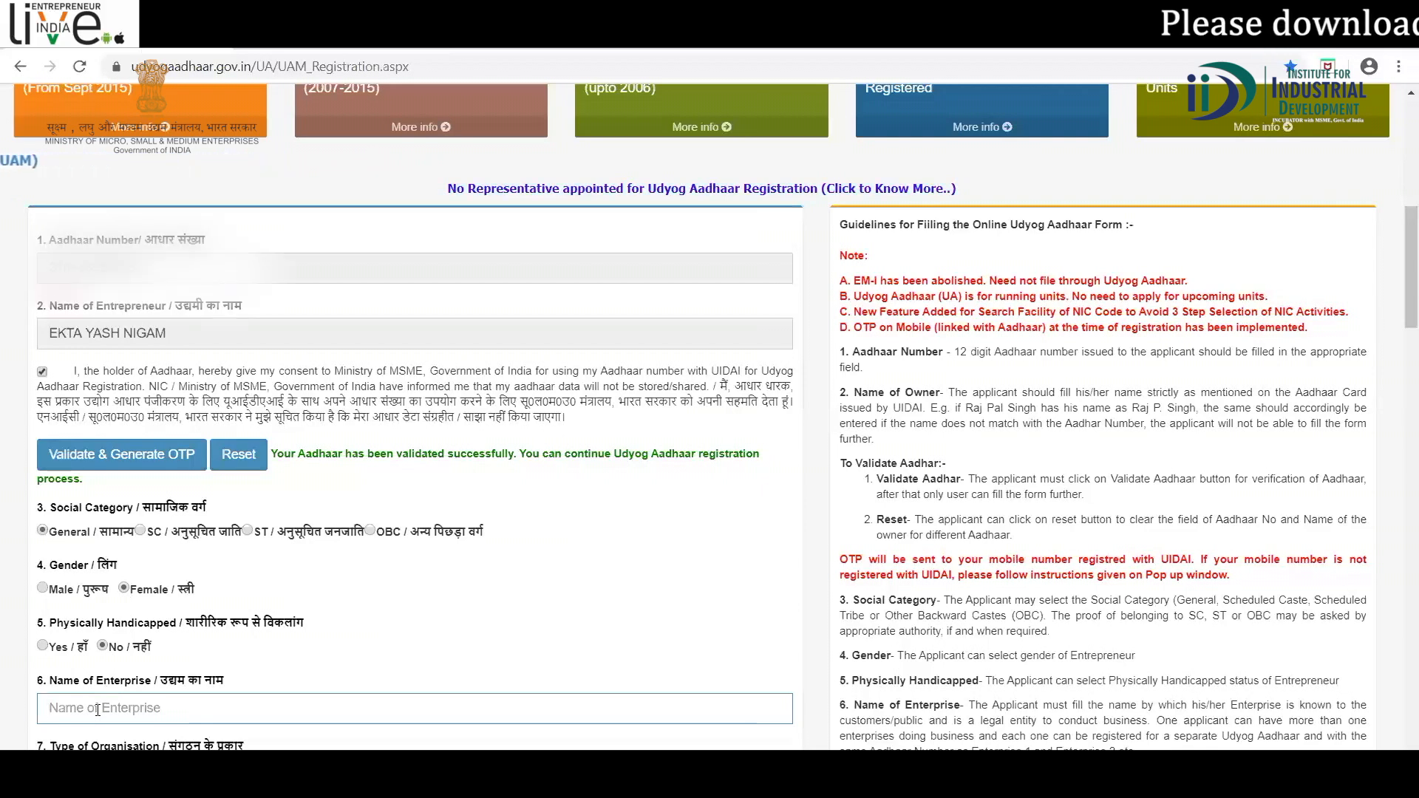
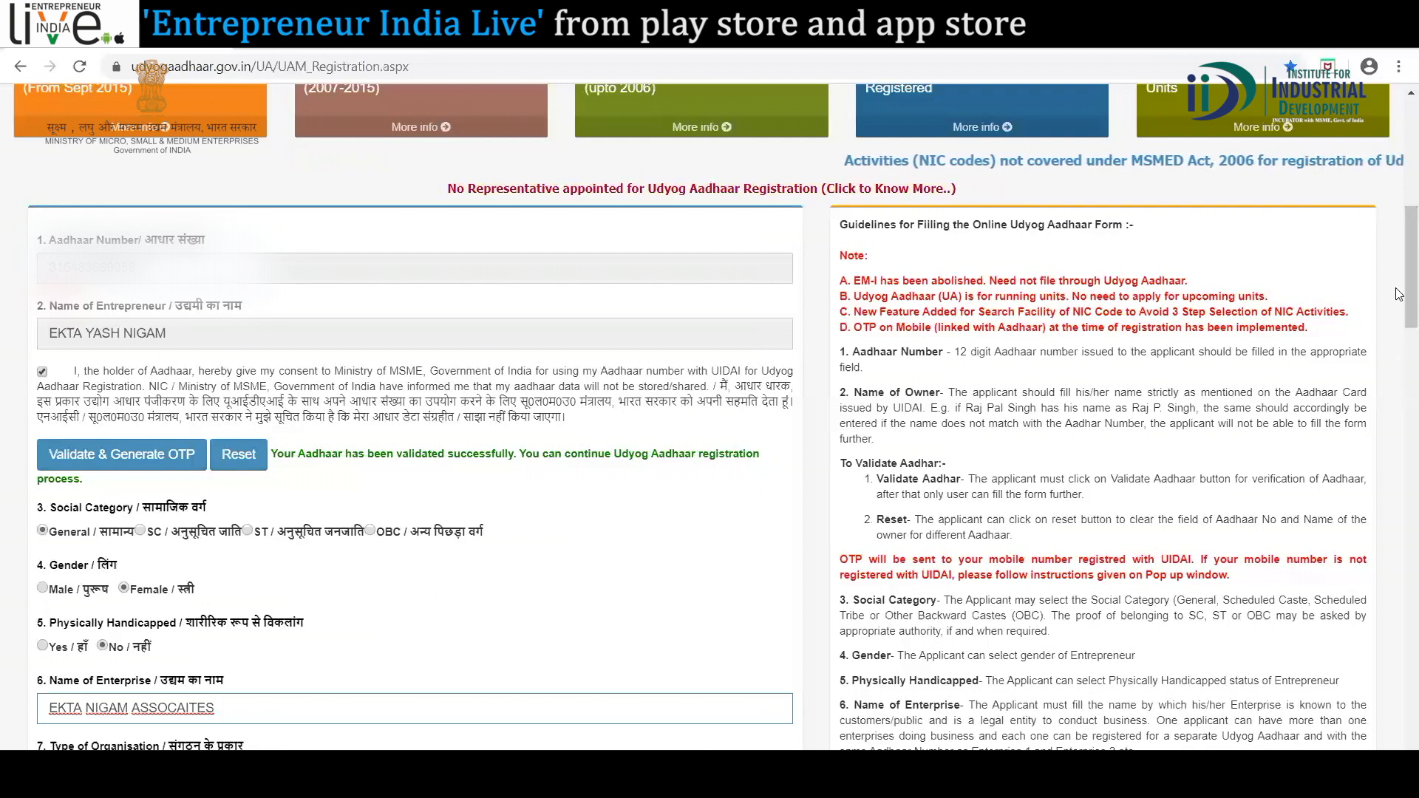
scroll(1226, 406, "down", 3)
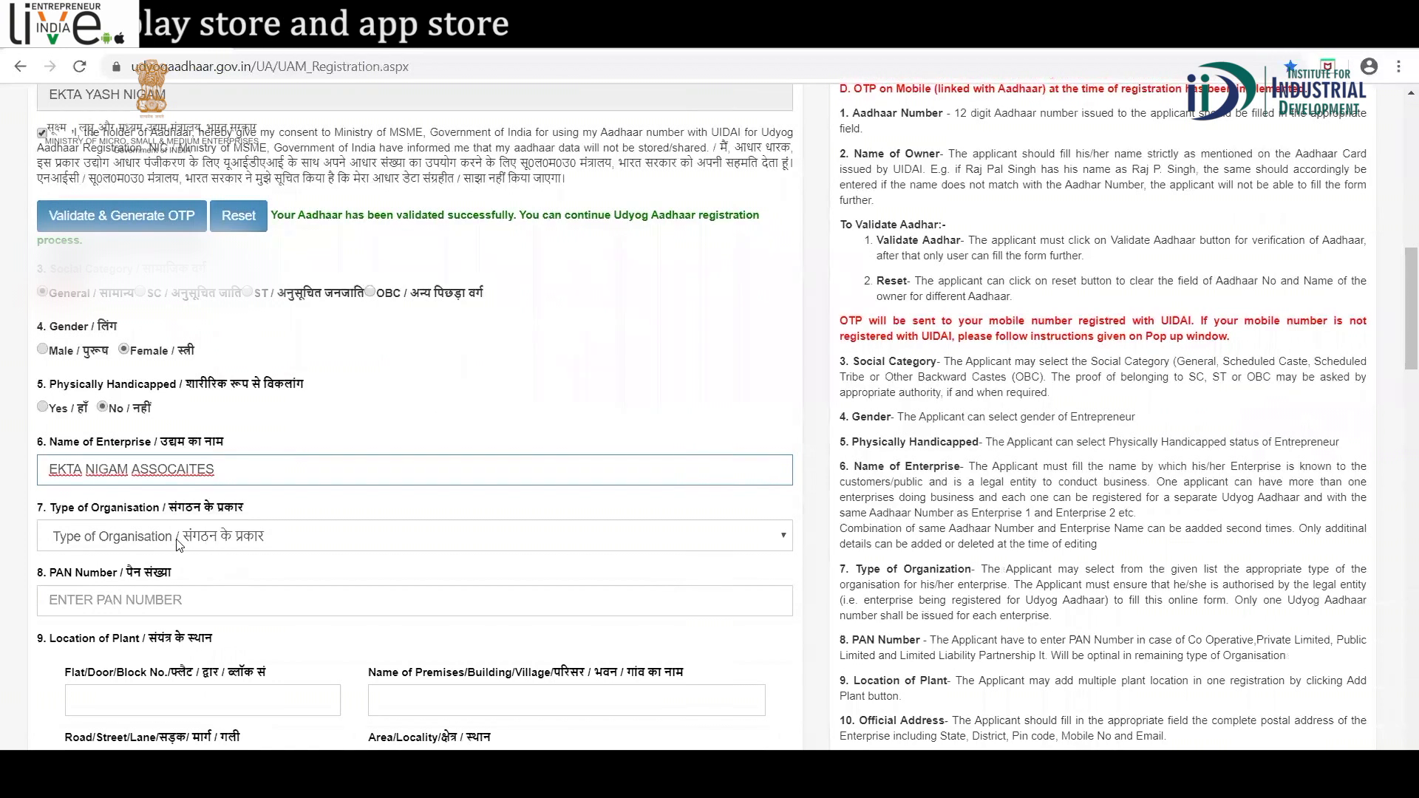
Step: Choose 1. Proprietary as the type of organisation
left_click(138, 537)
left_click(139, 537)
left_click(141, 537)
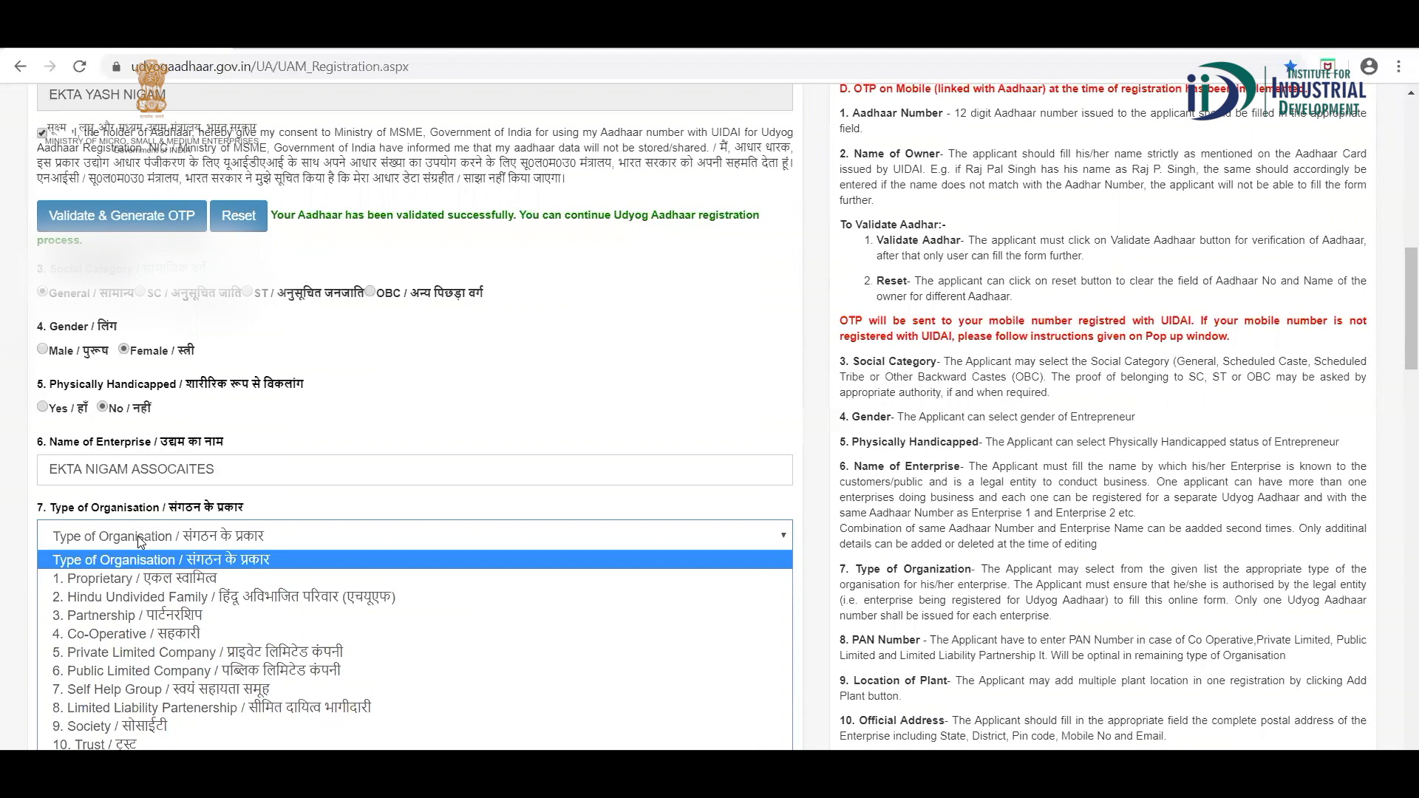
left_click(137, 579)
Step: Enter the enterprise's PAN number
left_click(108, 609)
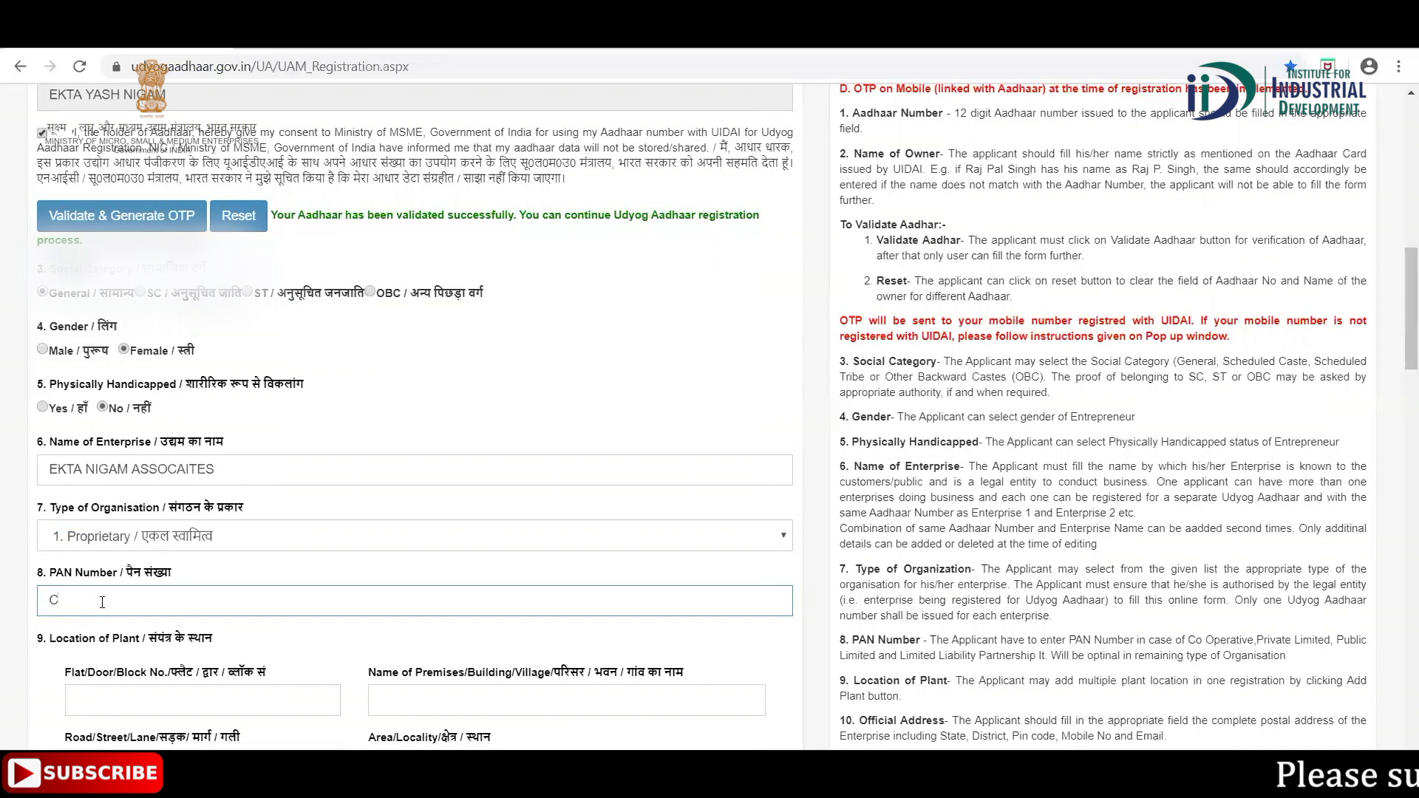
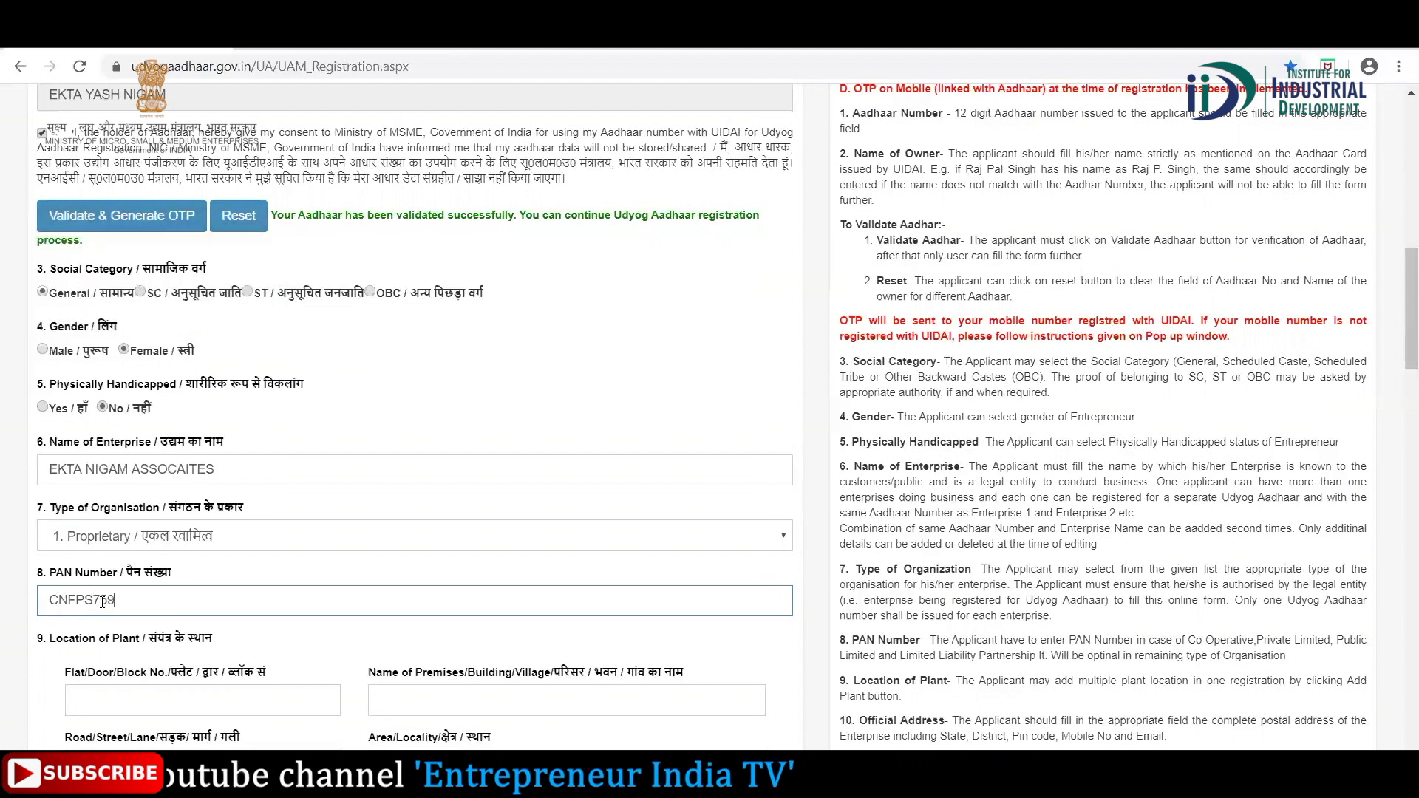
left_click(96, 692)
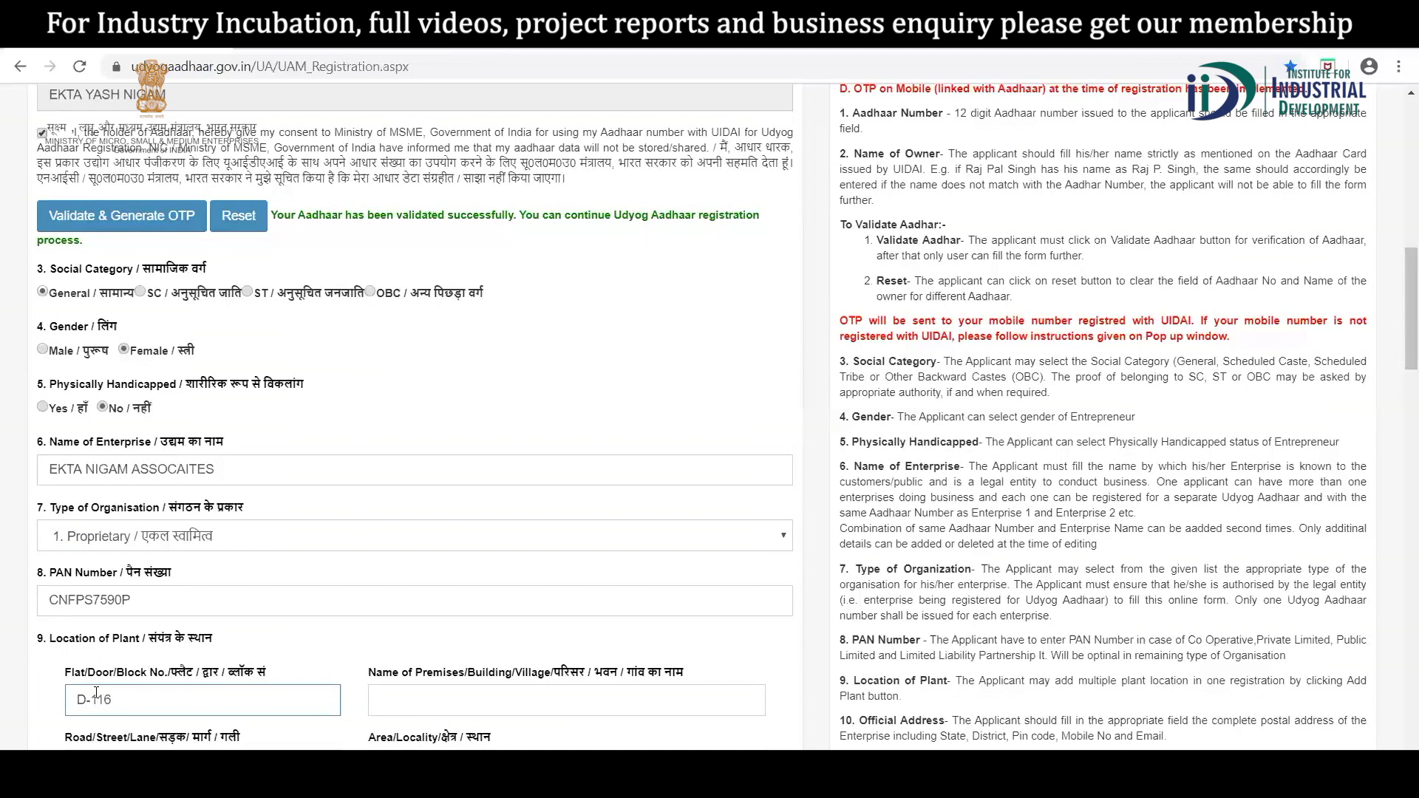
Step: Fill in the plant's building name, area, city Lucknow and PIN code
key("Tab")
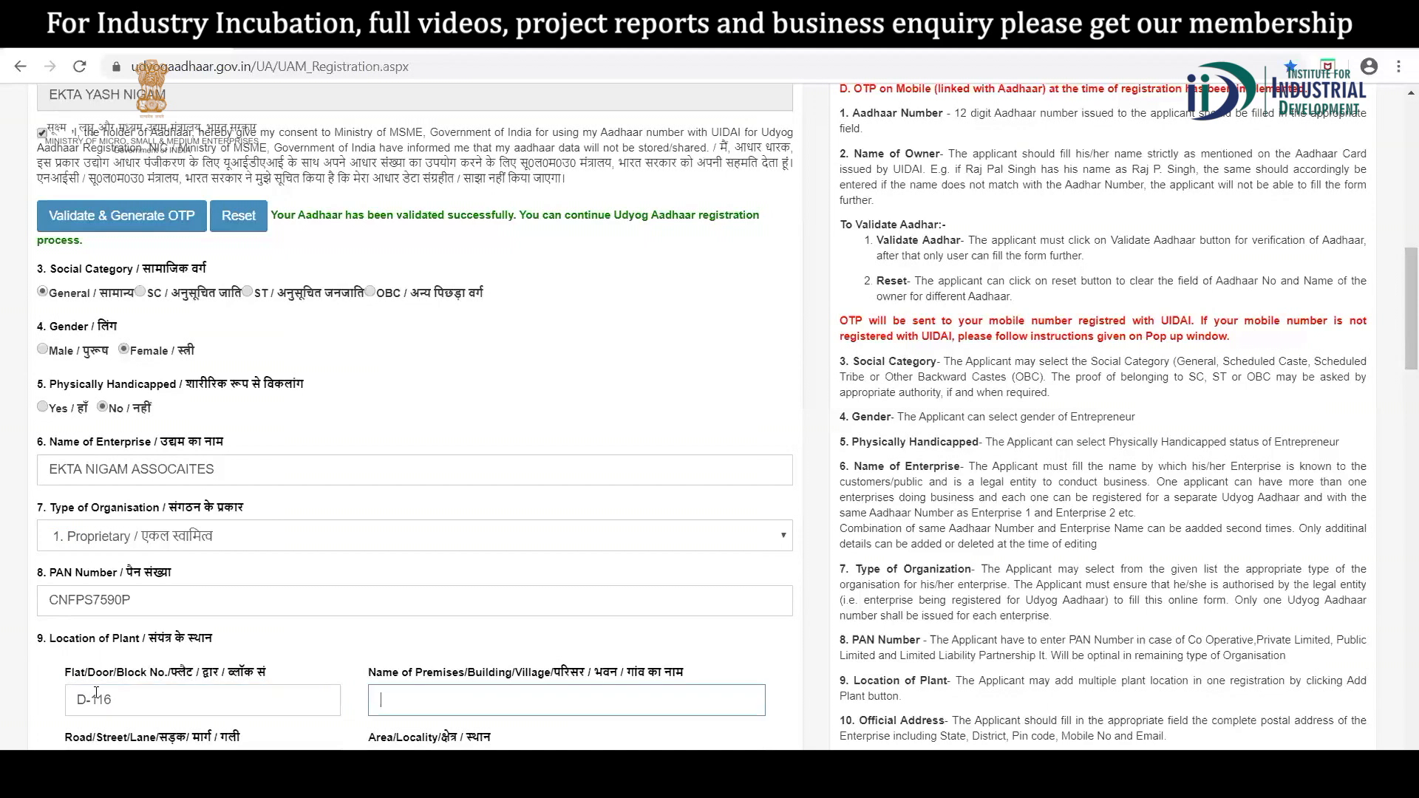
type("HARIHAR NAGAR")
scroll(425, 520, "down", 3)
left_click(426, 519)
type("INDIRA NA")
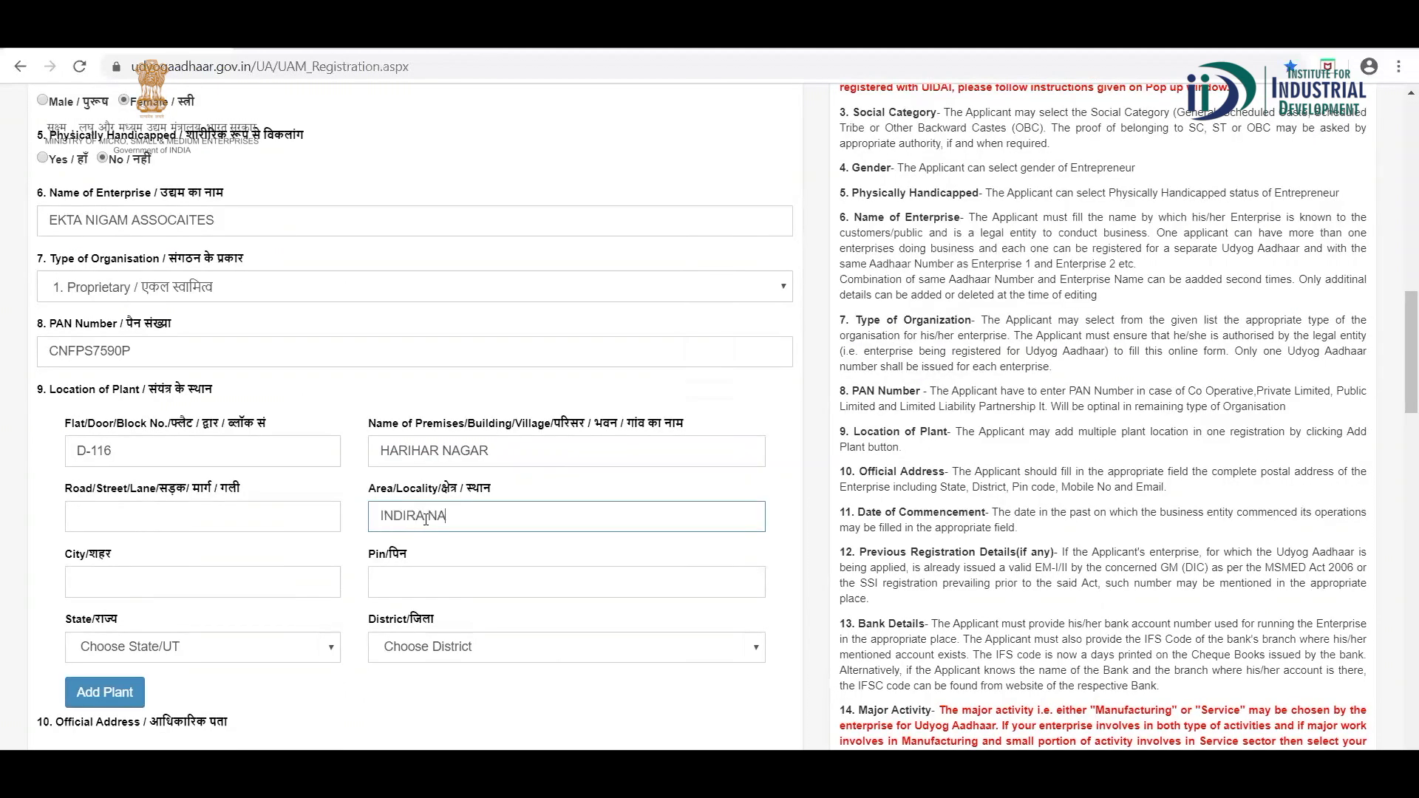
type("GAR")
left_click(138, 575)
type("LUCKNOW")
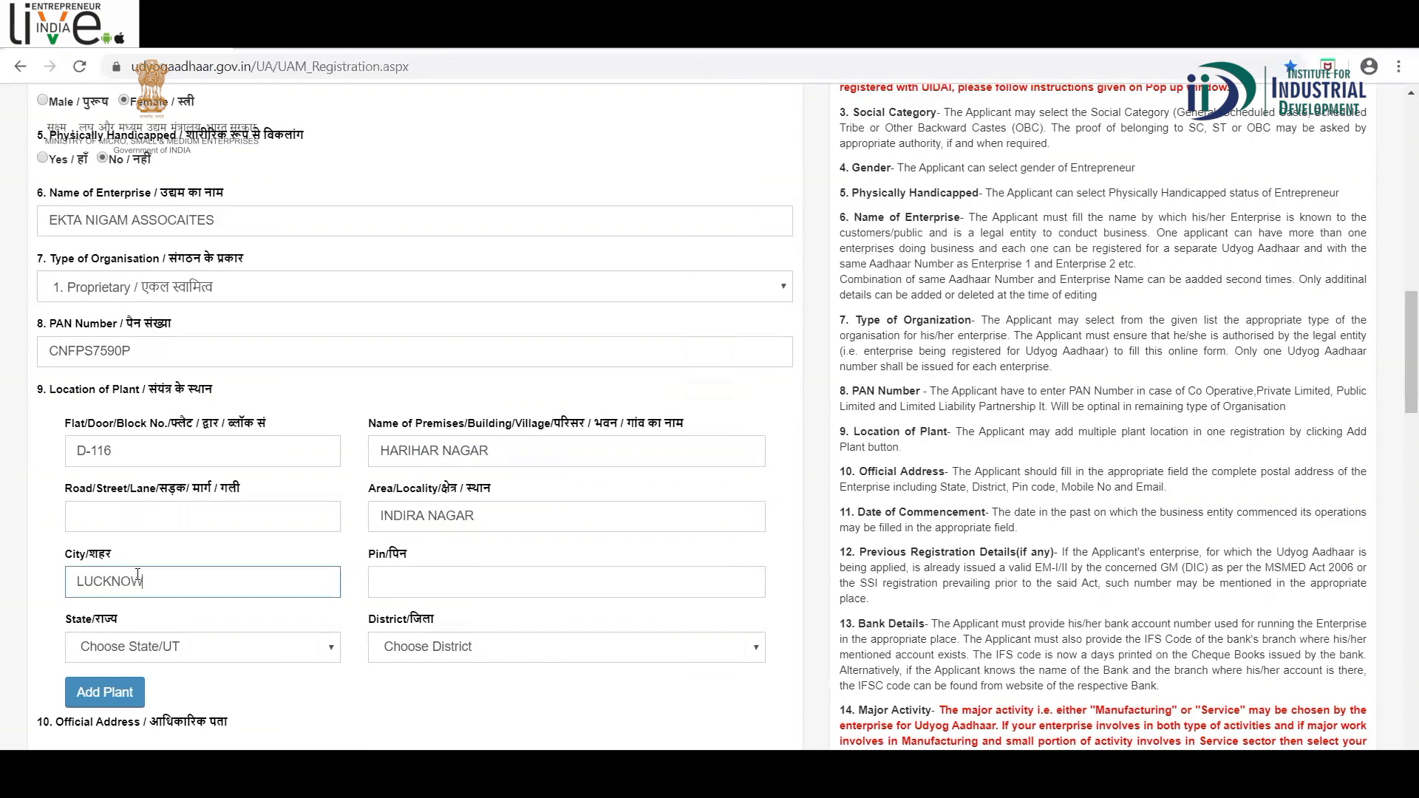
left_click(400, 580)
type("2")
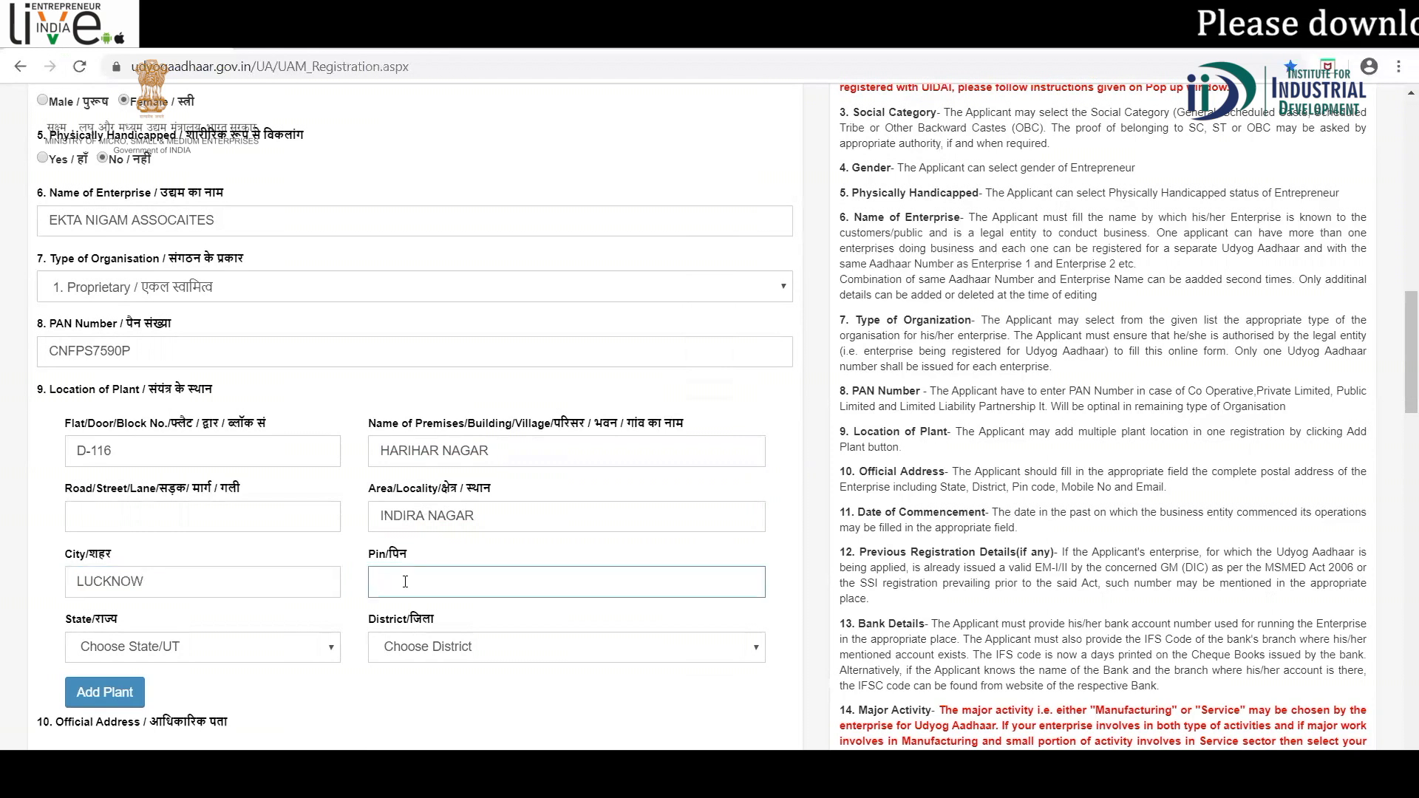
type("2")
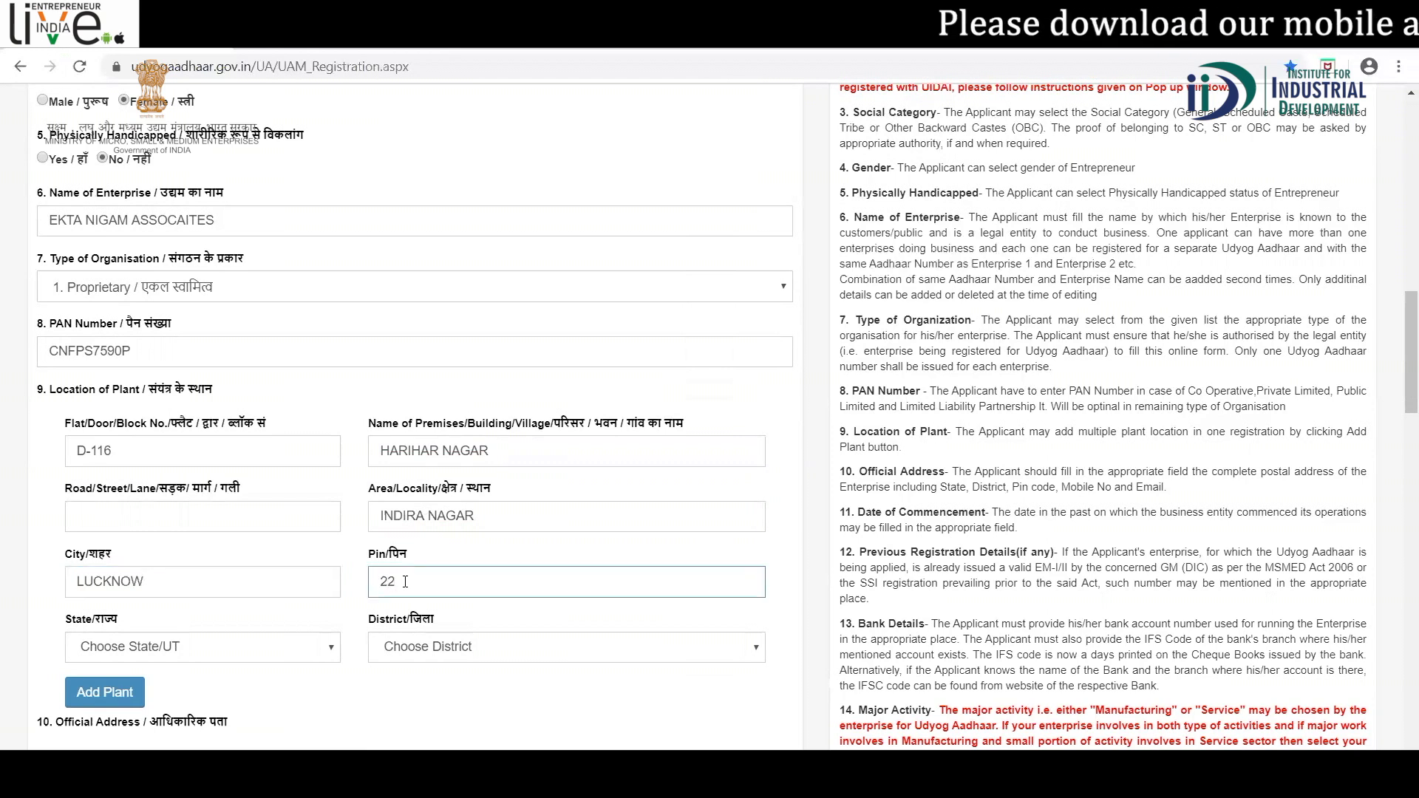
type("6016")
Step: Select state 35.UTTAR PRADESH and district 49.LUCKNOW, then add the plant location to the list
left_click(266, 645)
scroll(270, 591, "down", 5)
left_click(273, 585)
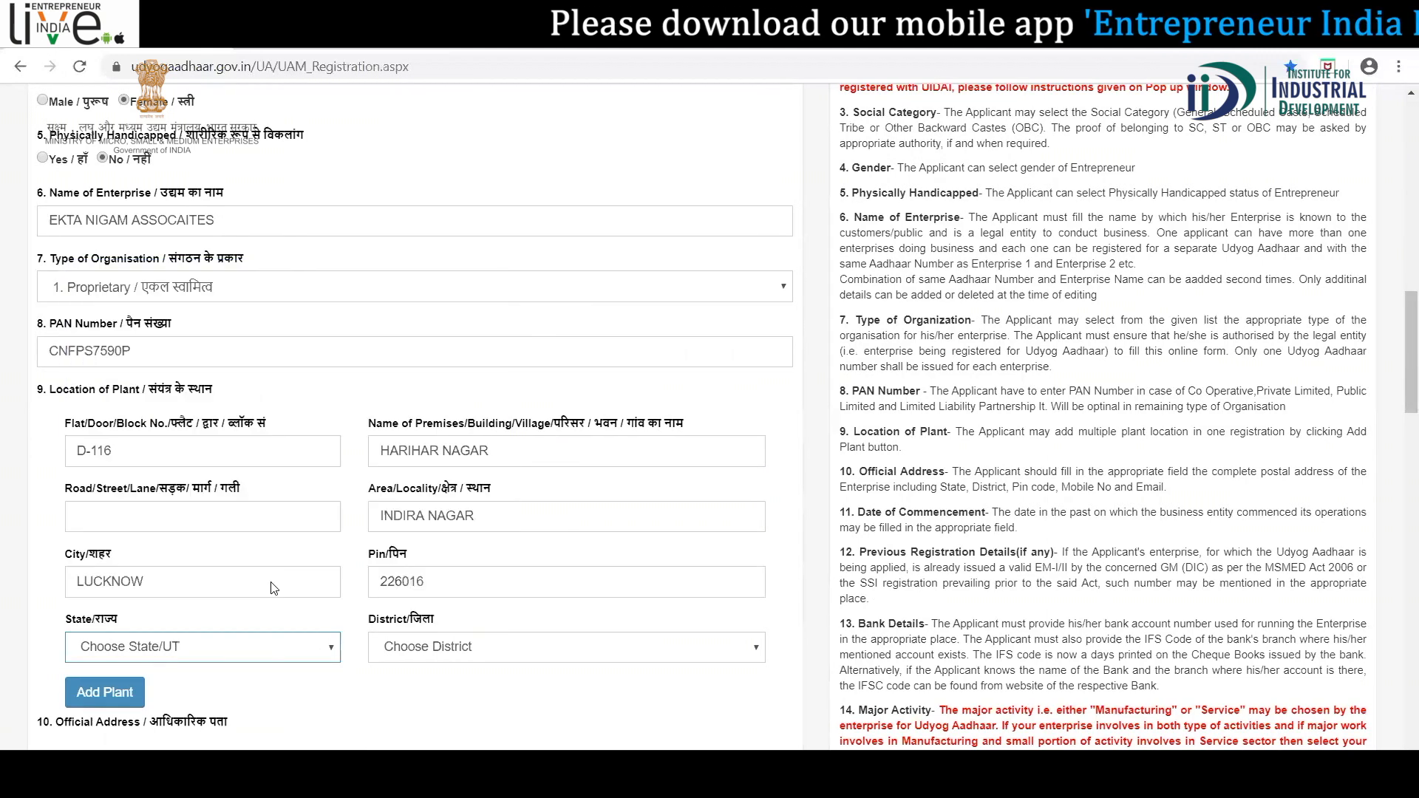
left_click(416, 654)
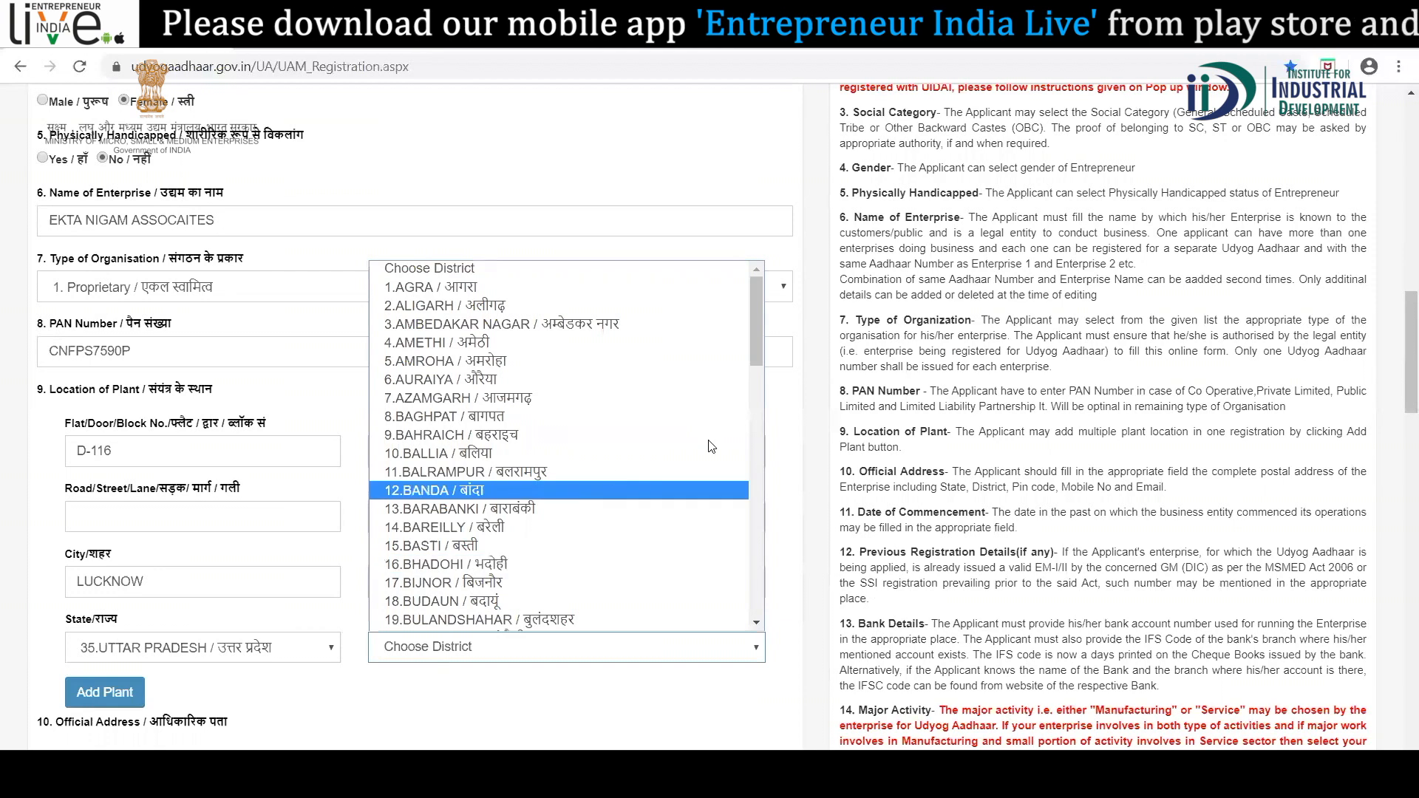
scroll(560, 525, "down", 8)
left_click(560, 522)
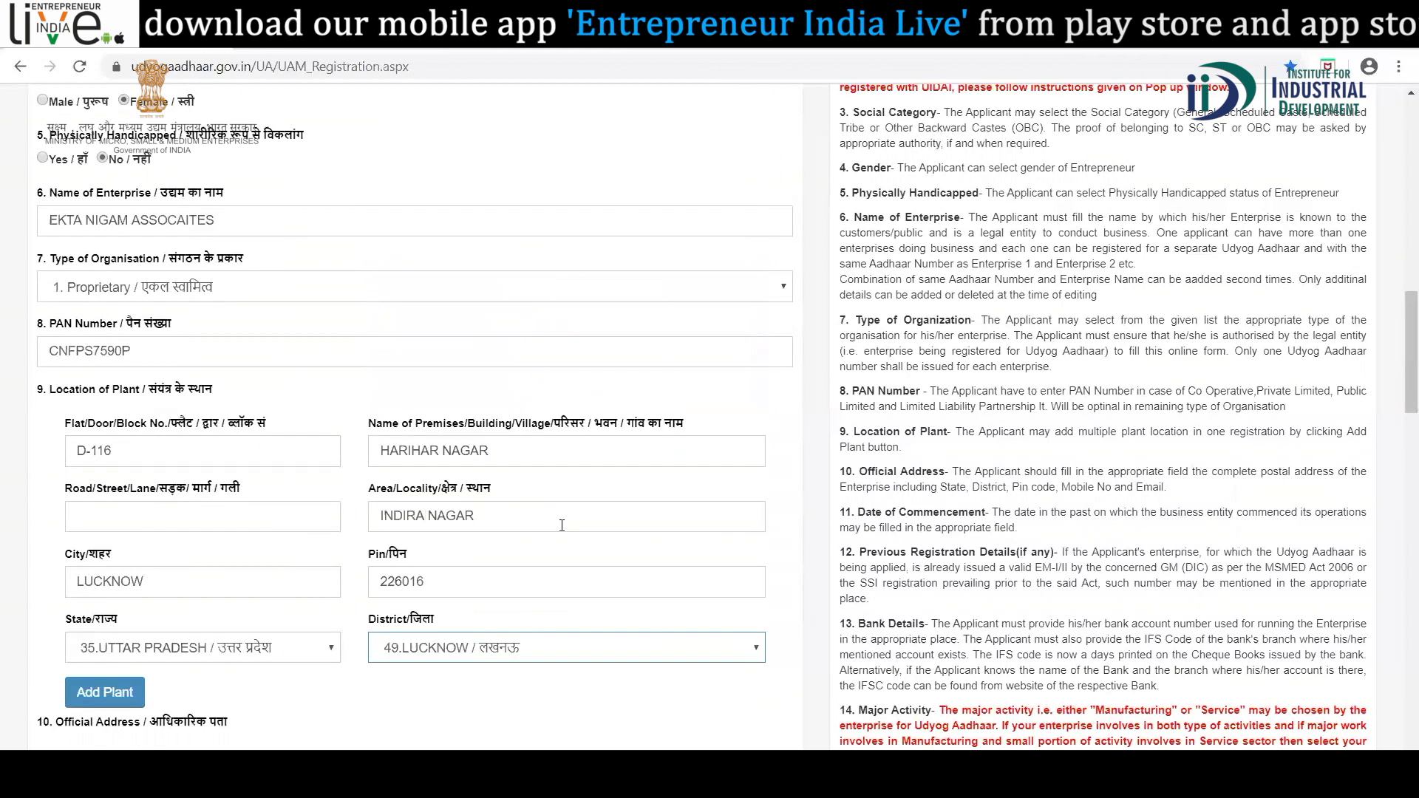
left_click(119, 704)
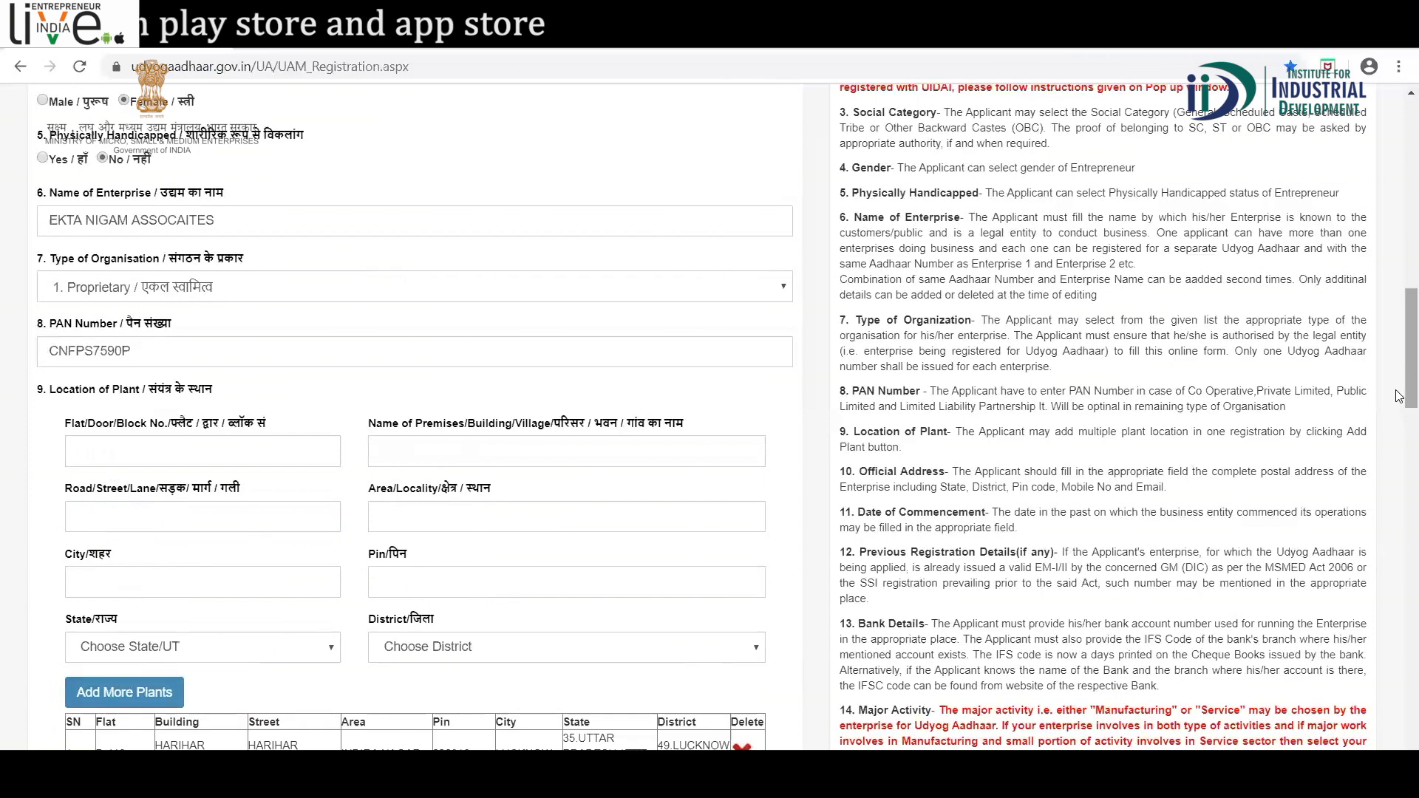
left_click_drag(1406, 391, 1399, 448)
Step: Fill in the official address, the mobile number and the e-mail address
left_click(150, 589)
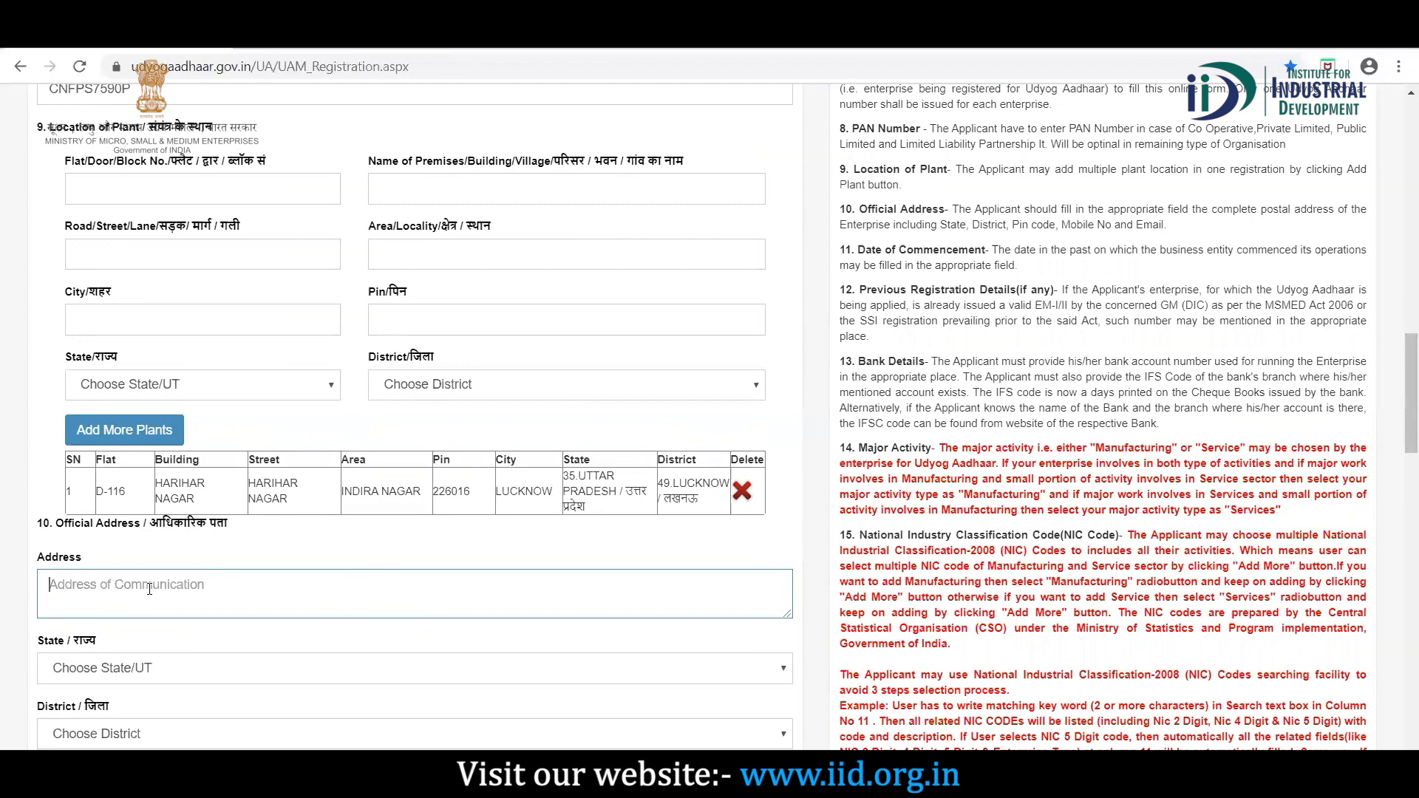
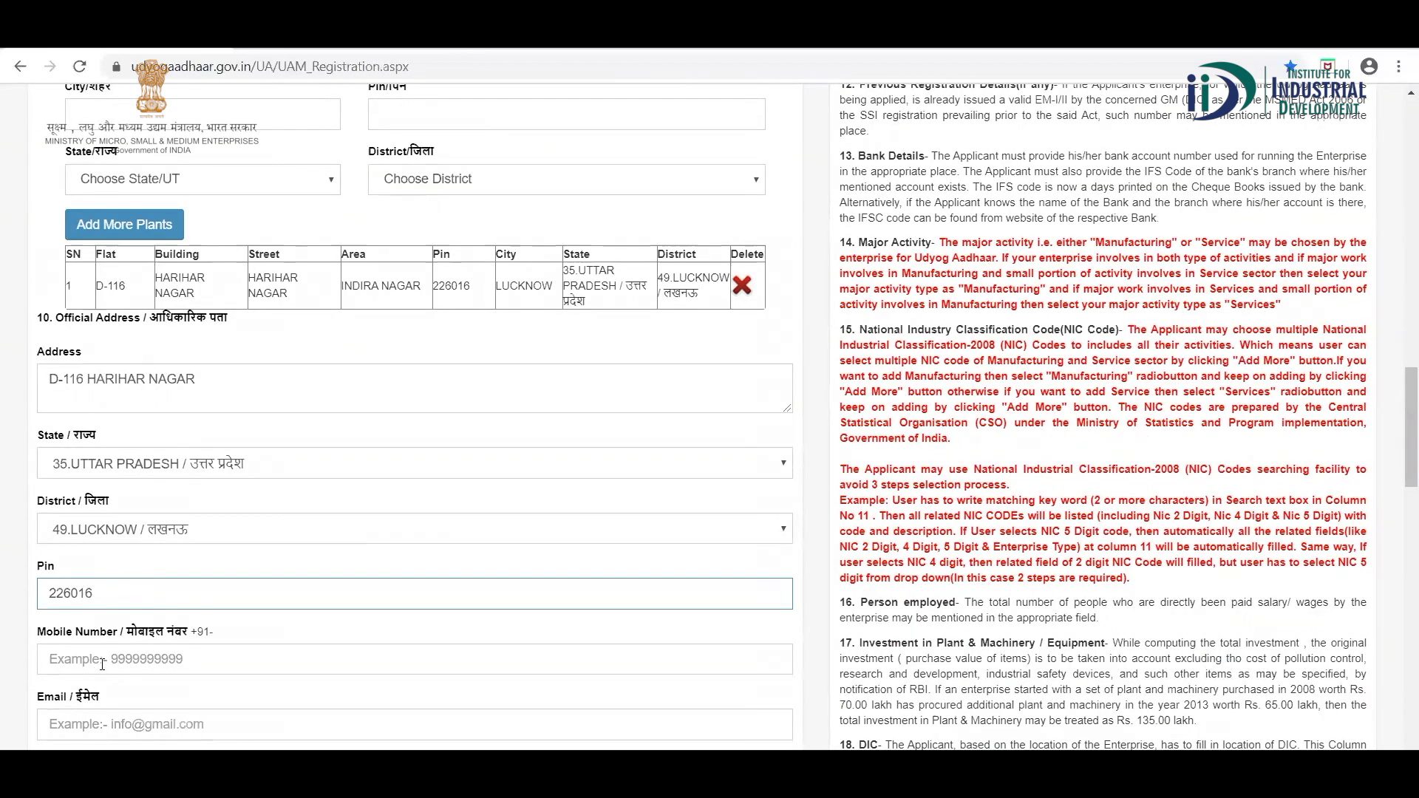
left_click(102, 664)
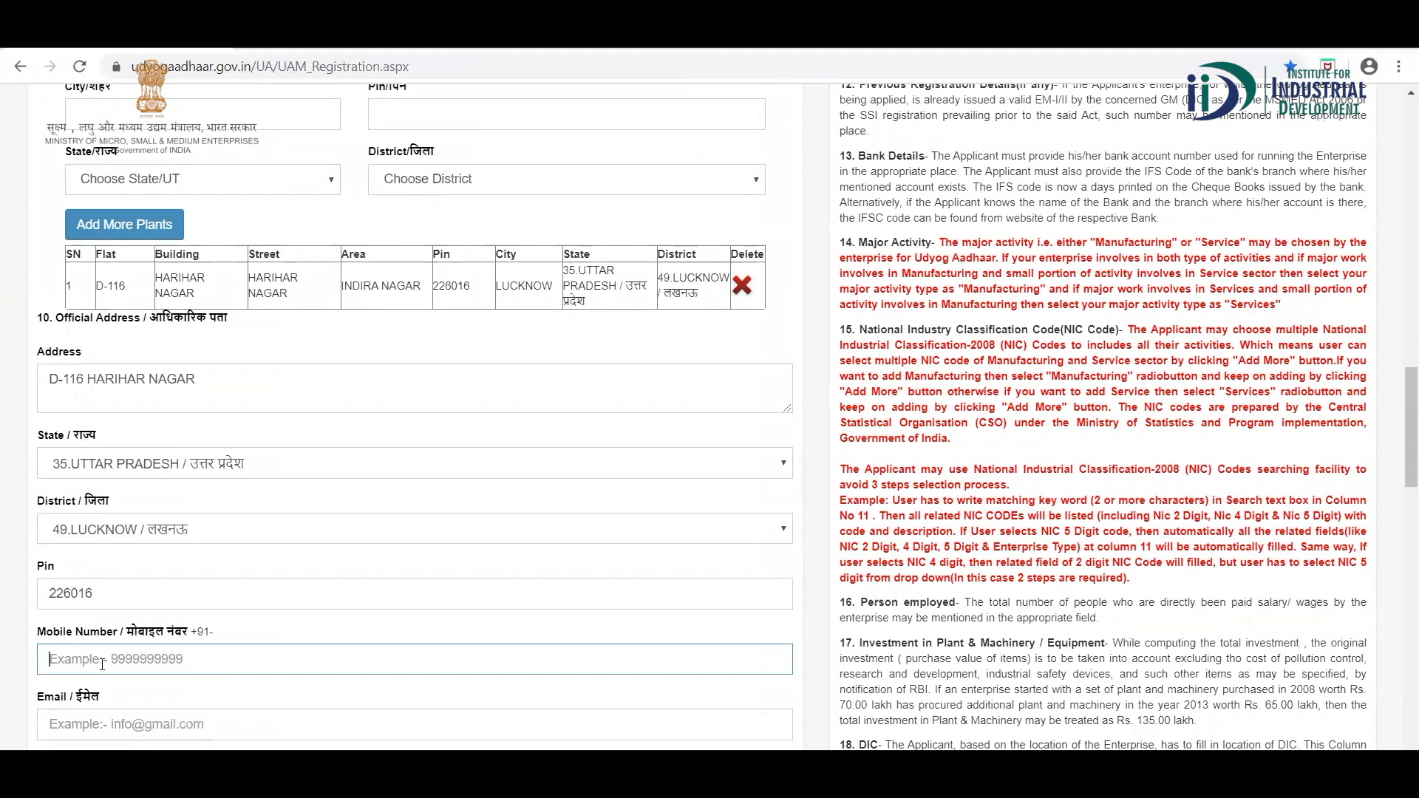
left_click(93, 727)
type("E")
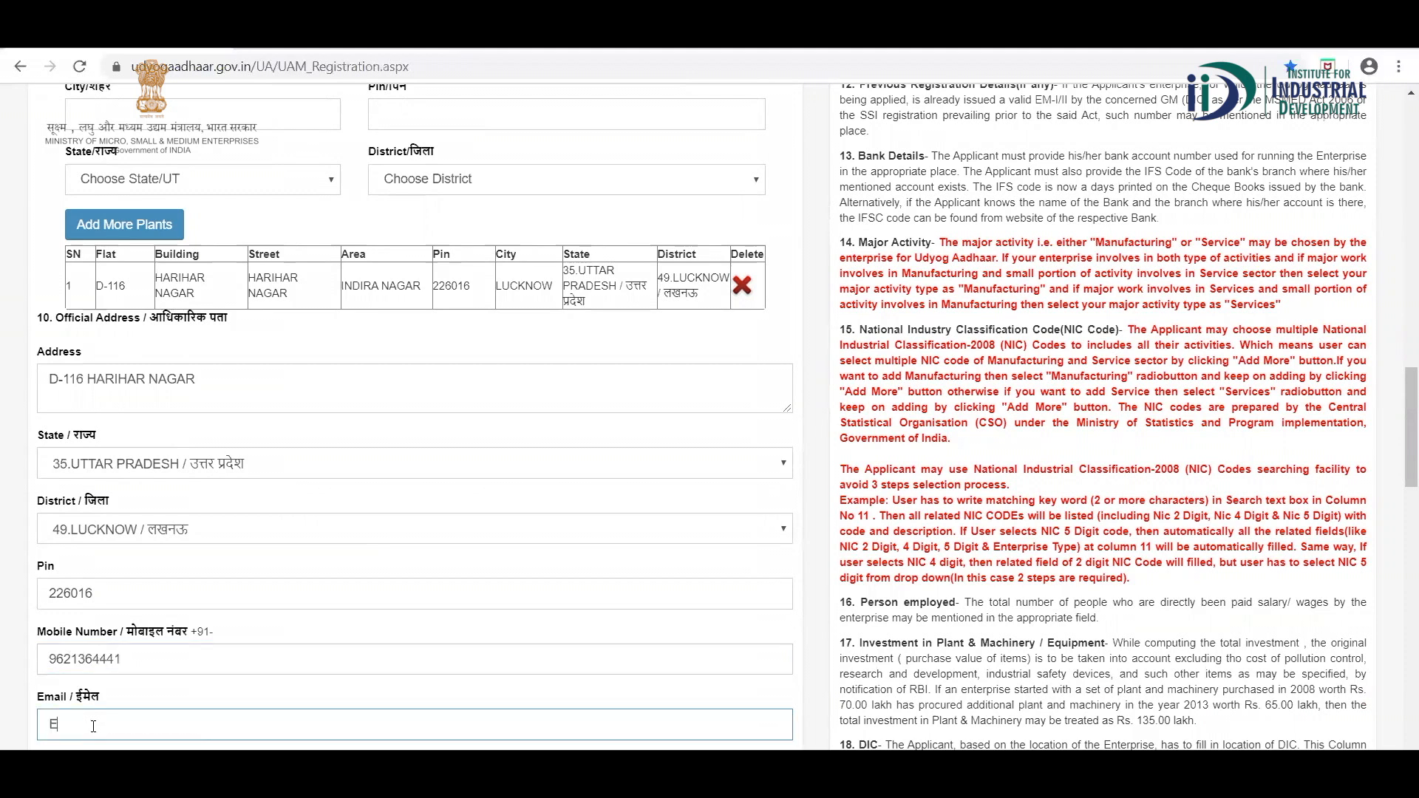
key("BackSpace")
key("BackSpace")
key("BackSpace")
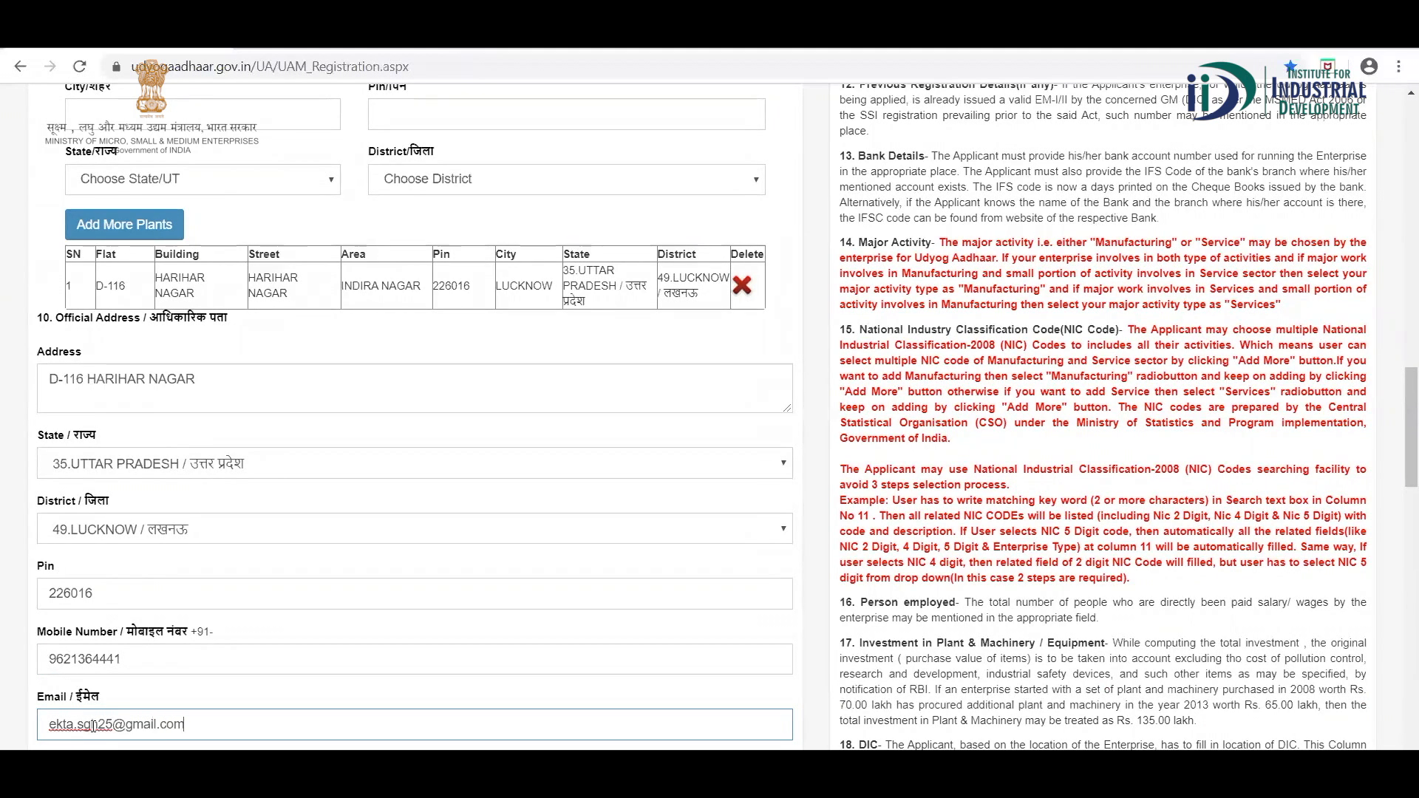
scroll(480, 683, "down", 3)
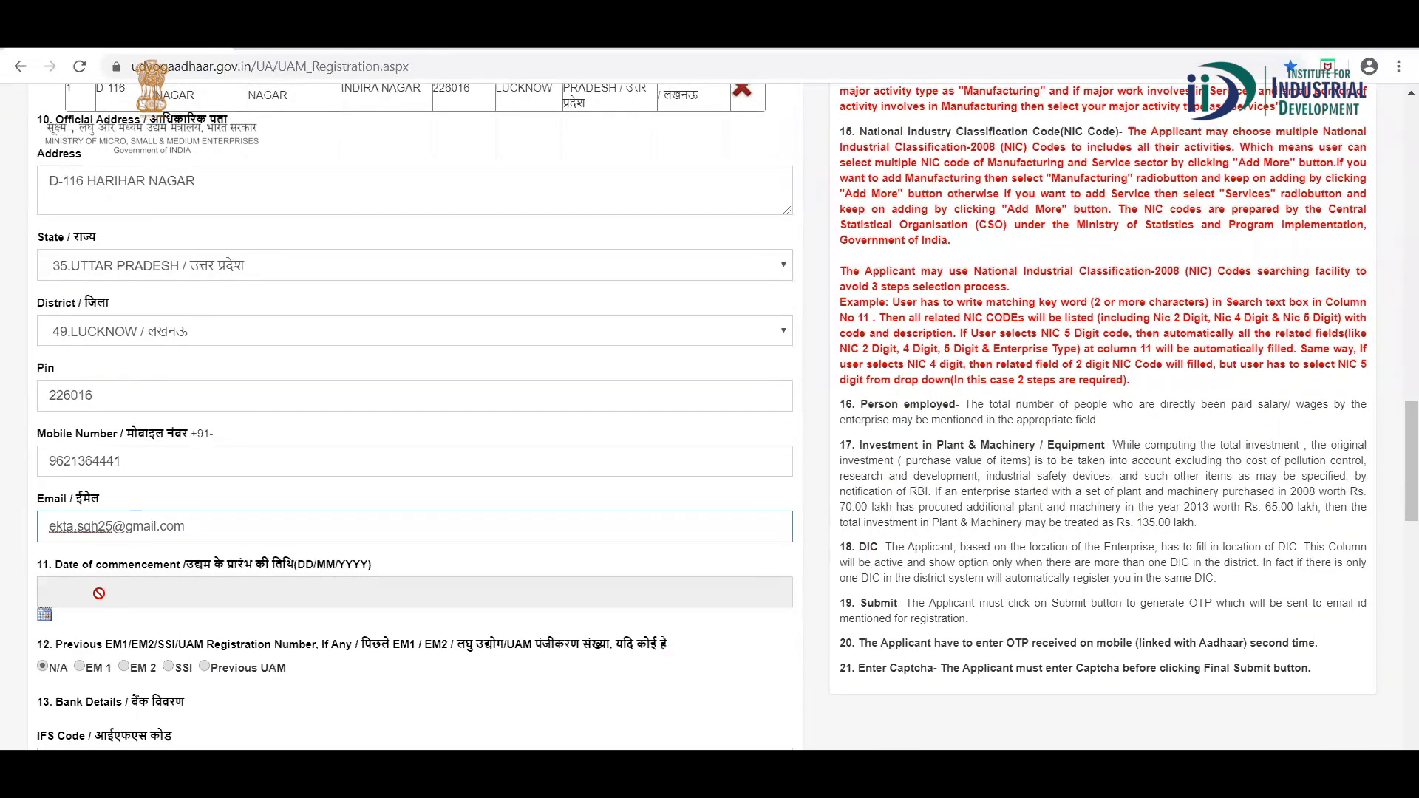
Step: Pick 9 April 2020 from the calendar as the date of commencement
left_click(44, 615)
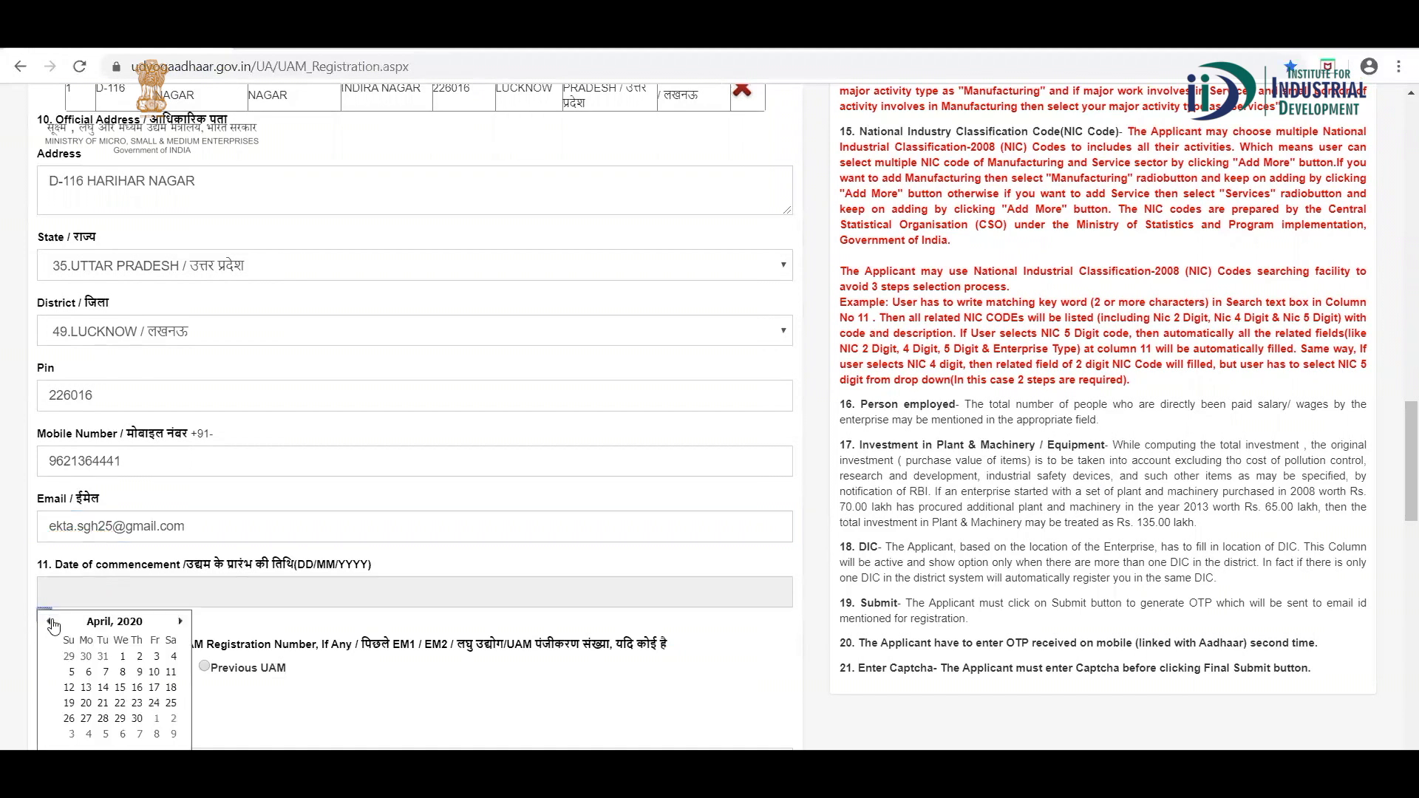
left_click(140, 673)
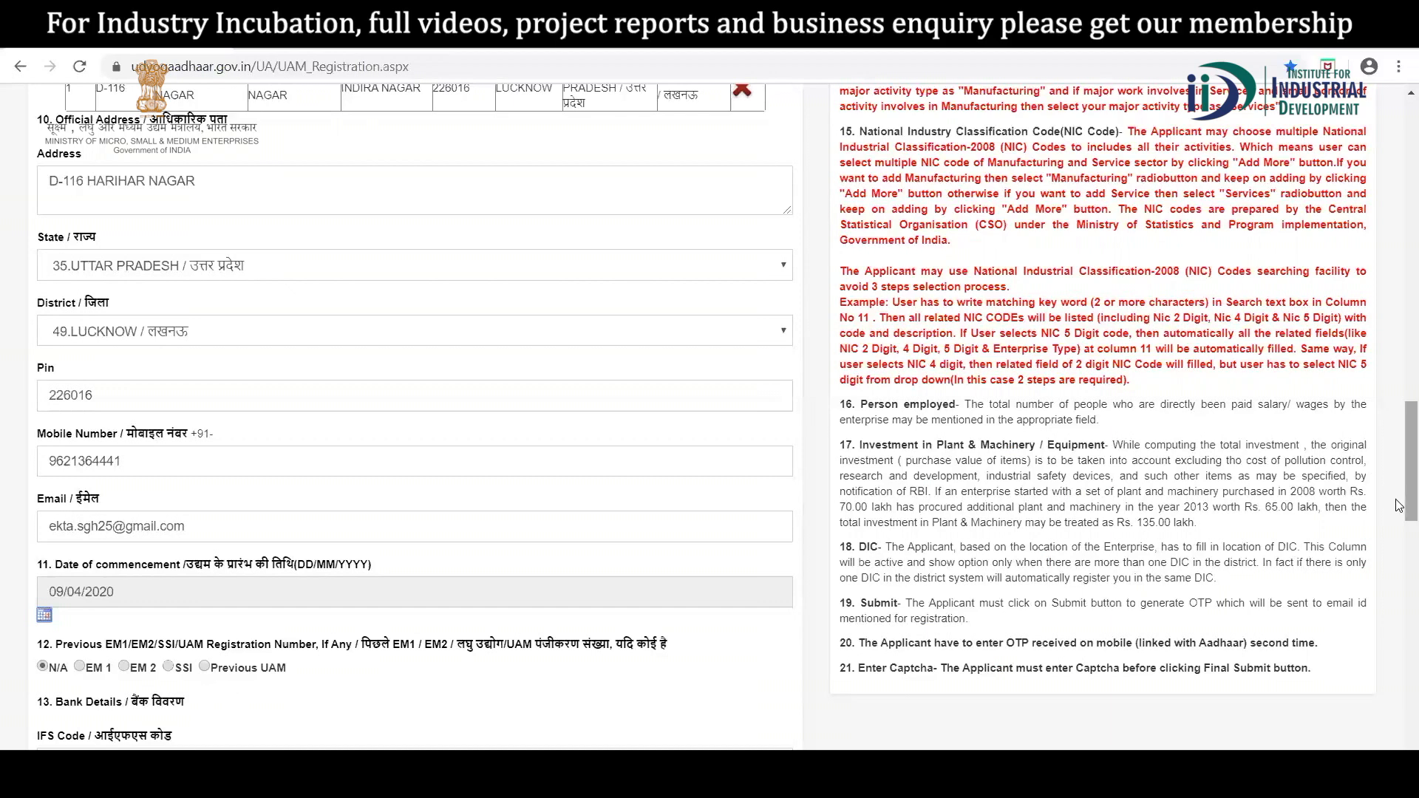
left_click_drag(1399, 505, 1398, 540)
Step: Paste IFS code SBIN0010512 and enter the bank account number
left_click(116, 602)
type("SBIN0010512")
left_click(55, 674)
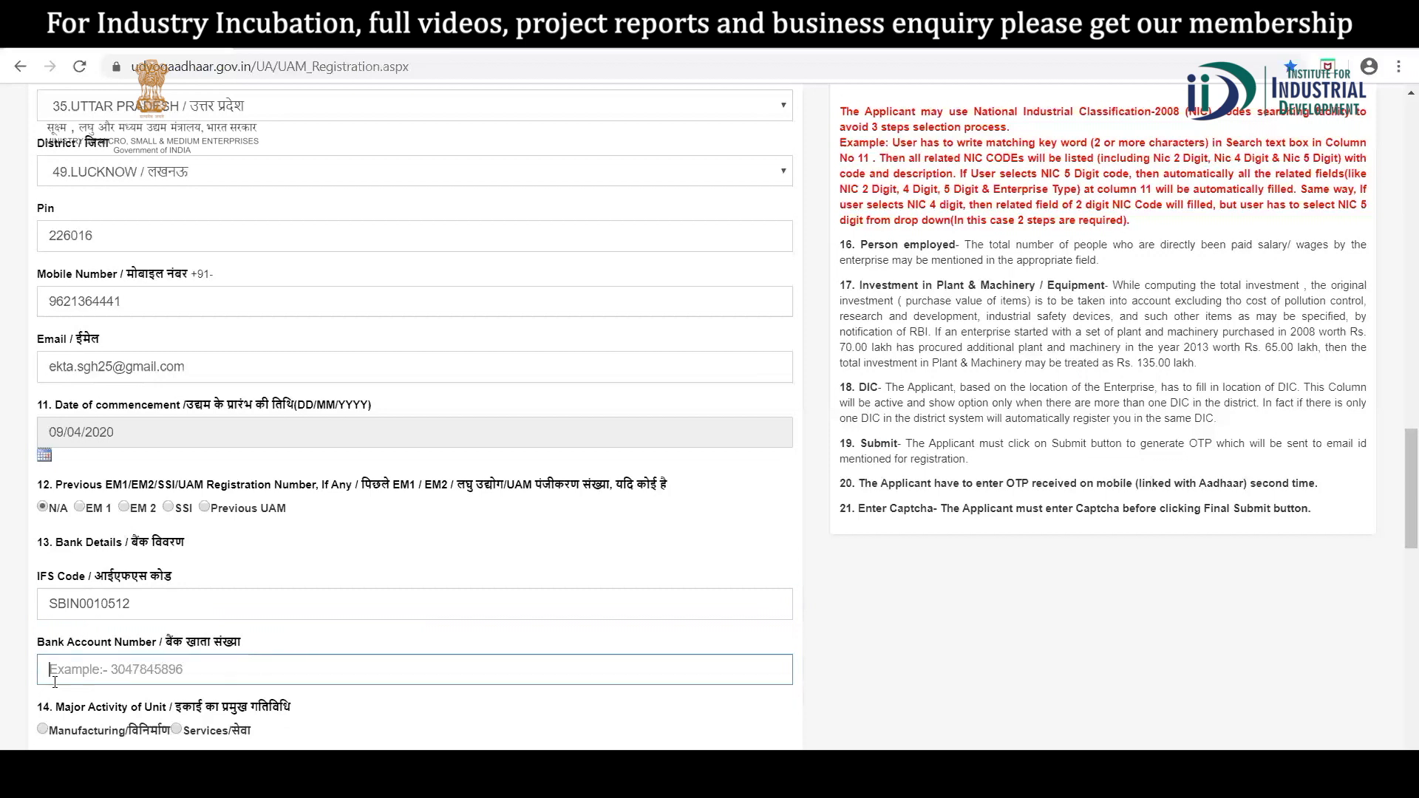
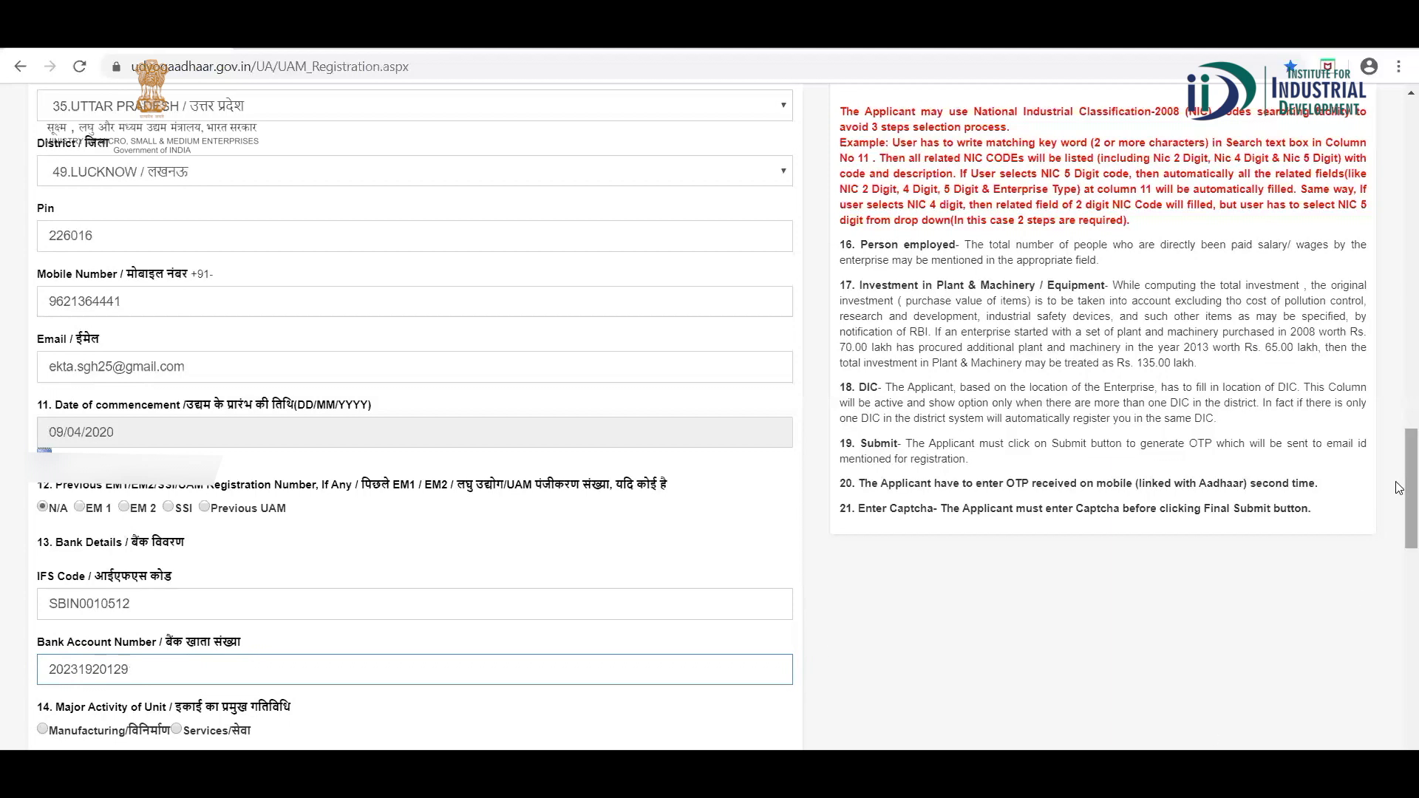
left_click_drag(1399, 498, 1399, 534)
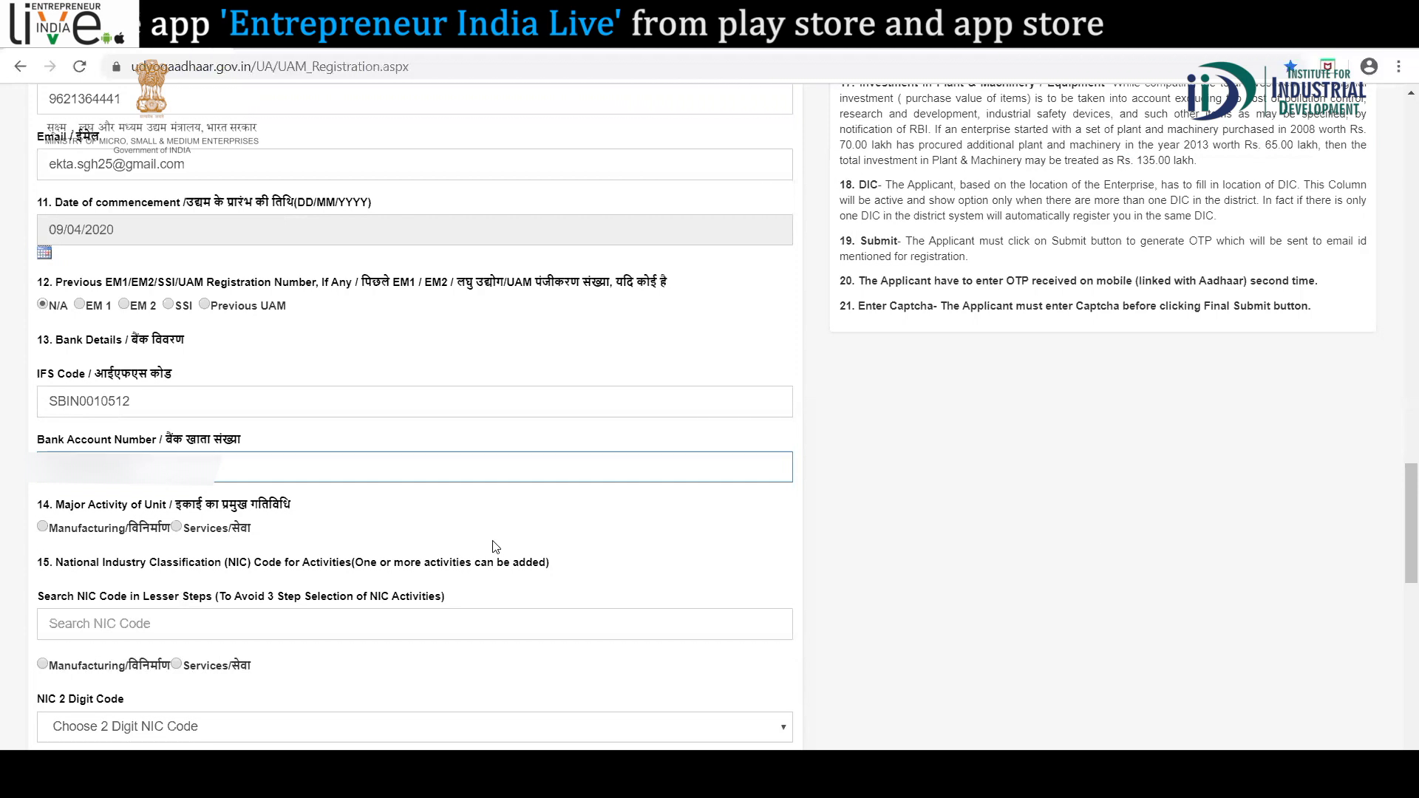
Step: Mark Services as major activity and pick NIC 7020-Management consultancy activities after searching 'Consultancy'
left_click(177, 526)
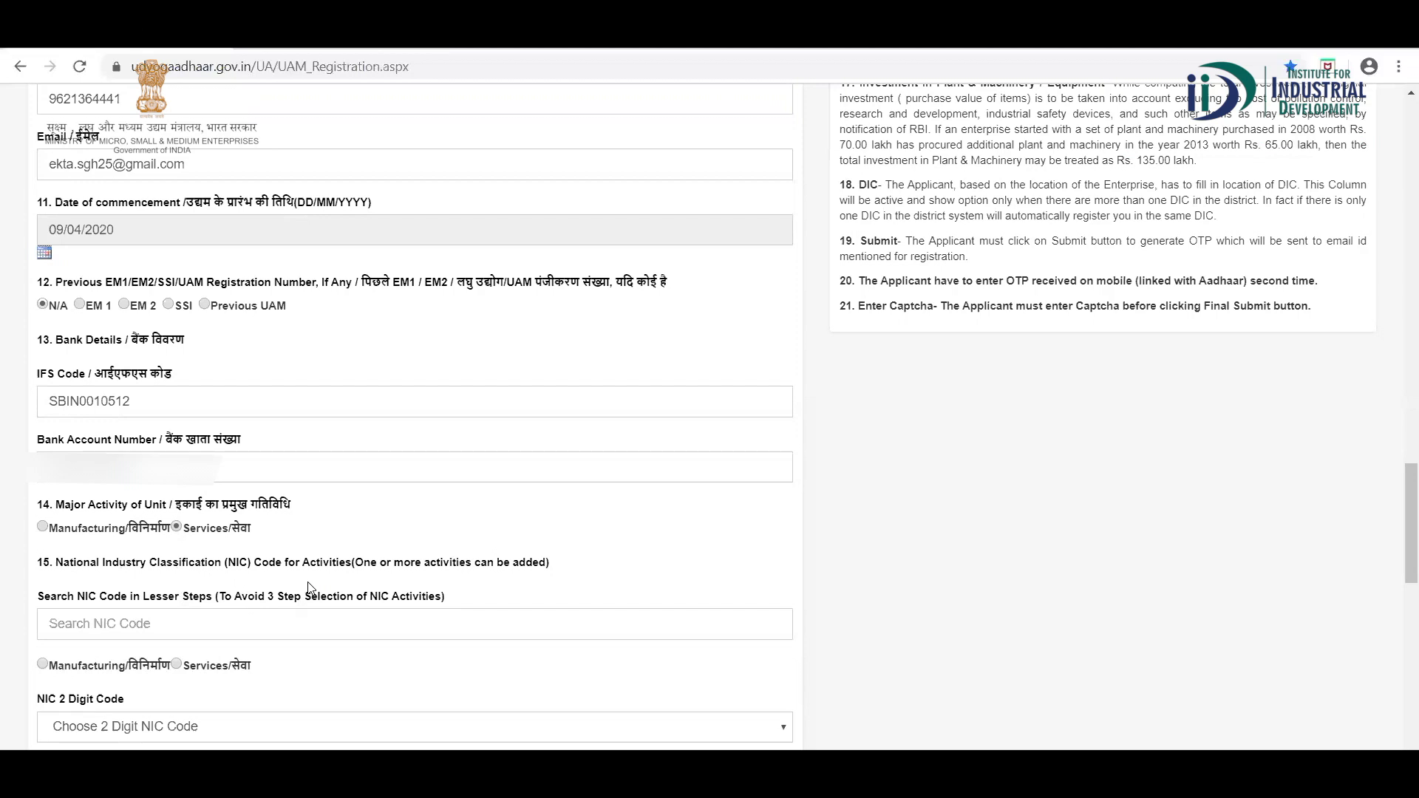
left_click(160, 622)
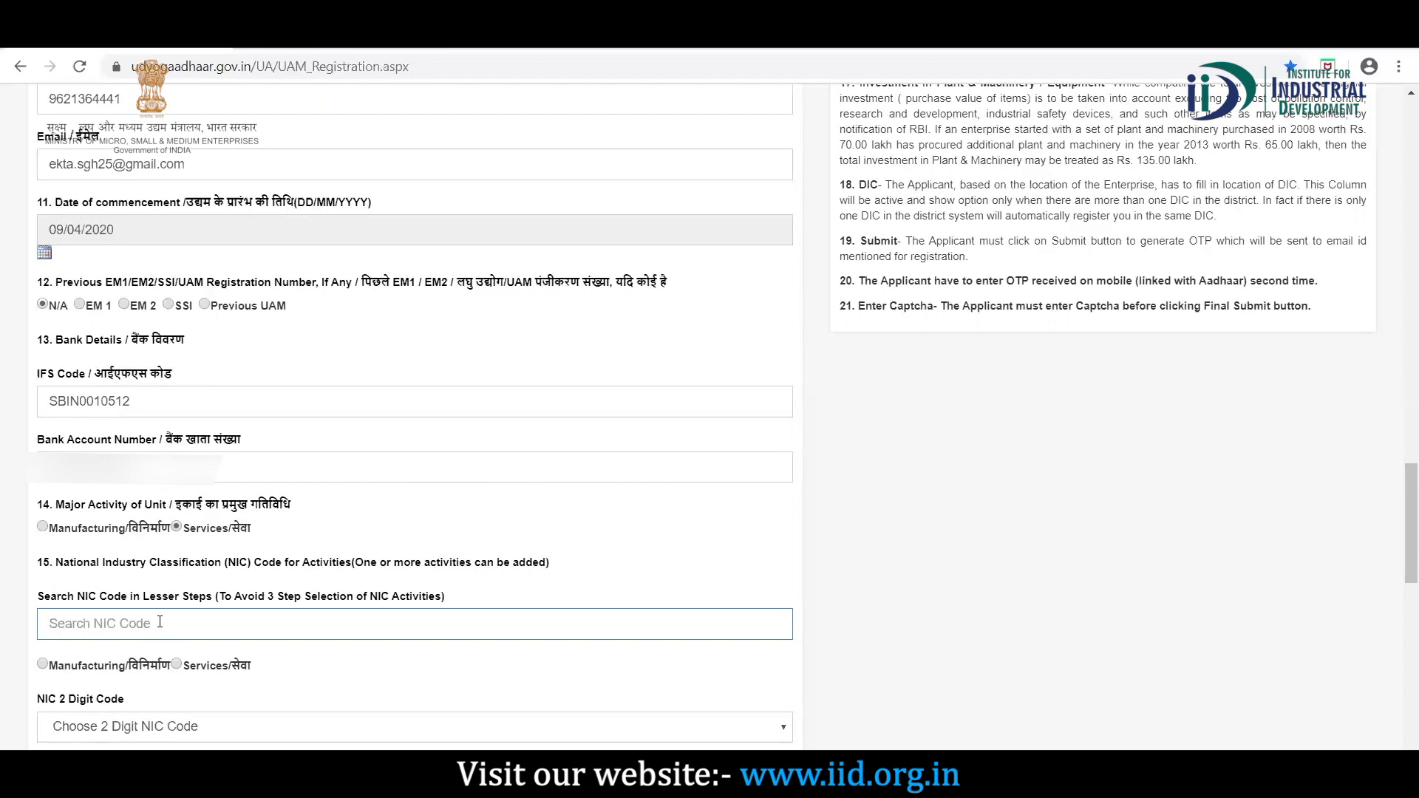
scroll(160, 623, "down", 5)
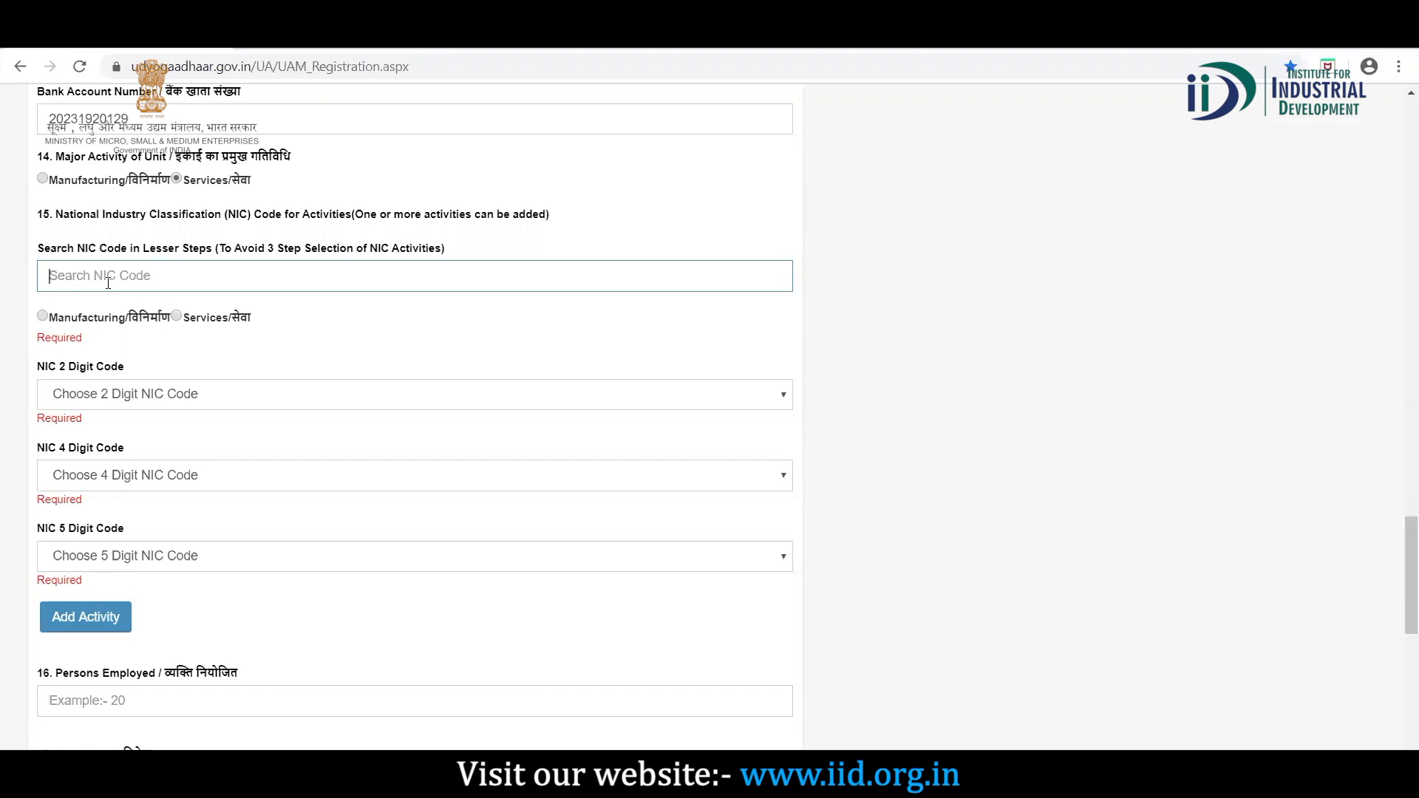
type("Cons")
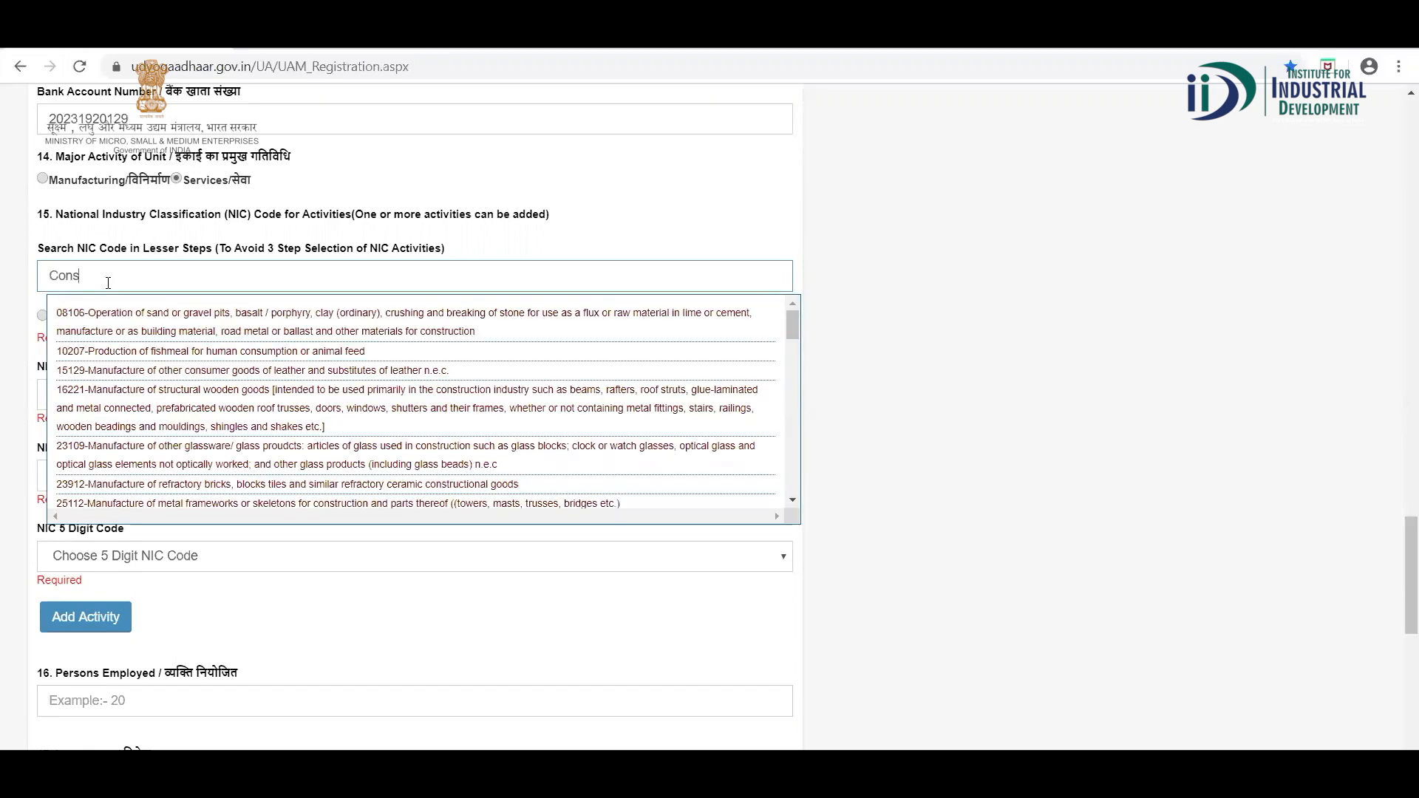
type("ultancy")
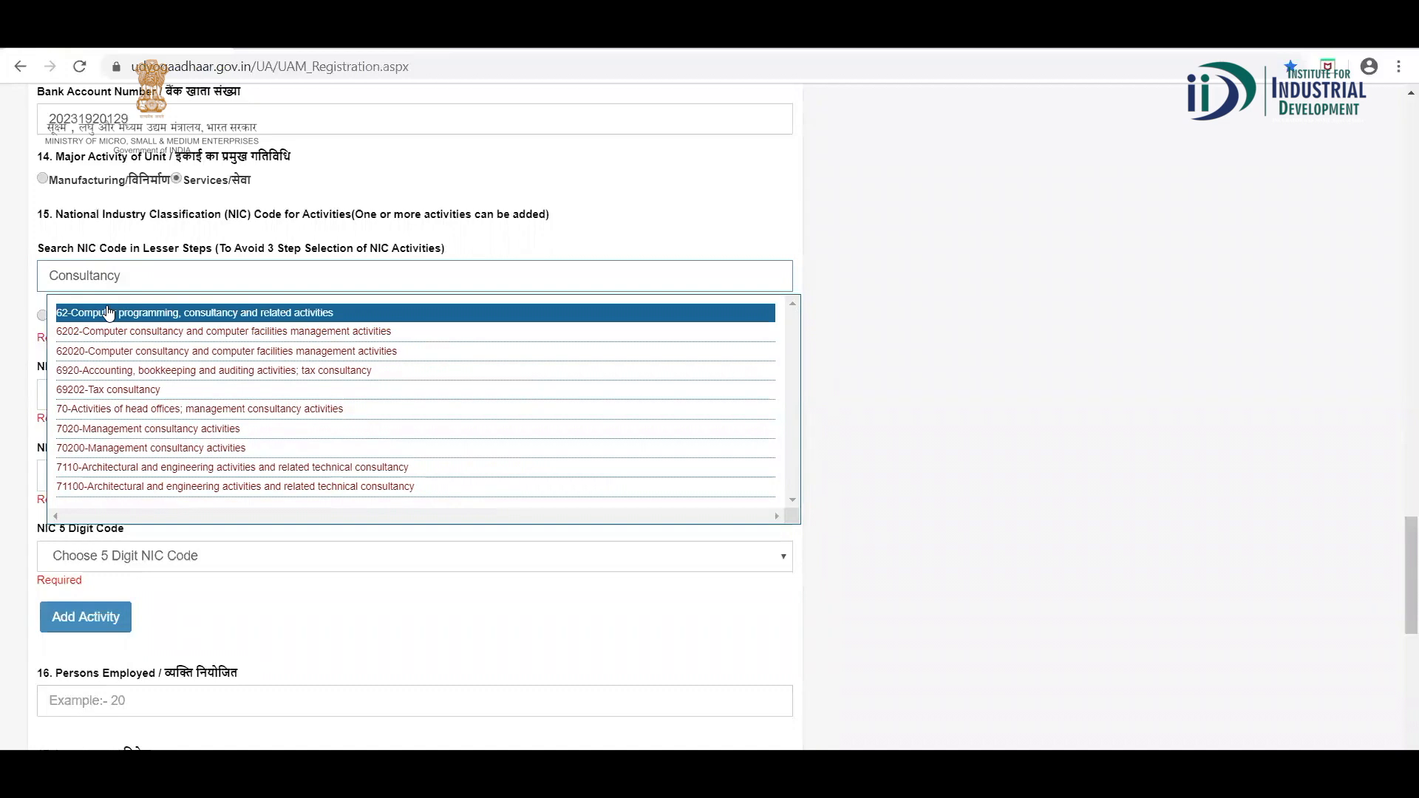
left_click(123, 430)
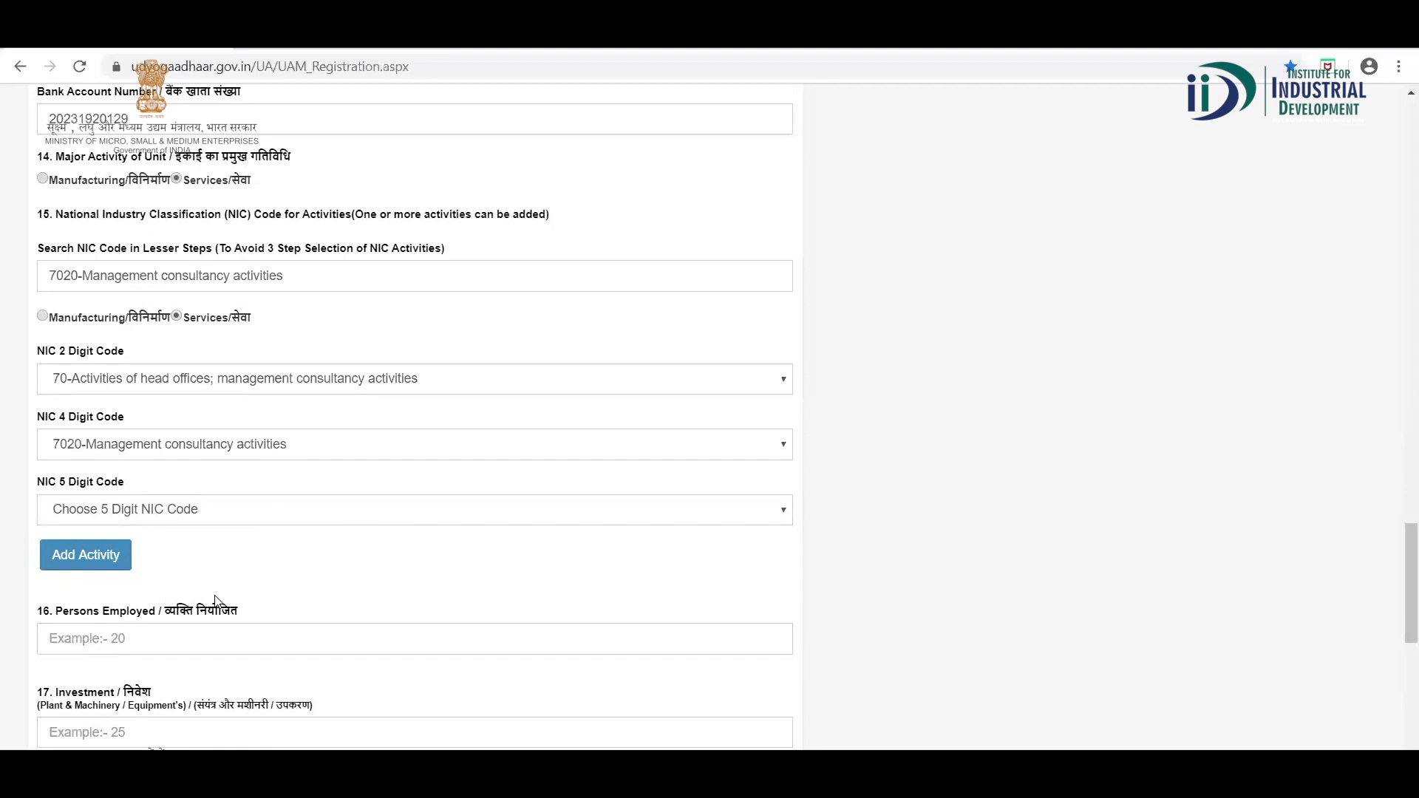
Step: Enter 10 persons employed and an investment of 5 lakh
left_click(145, 635)
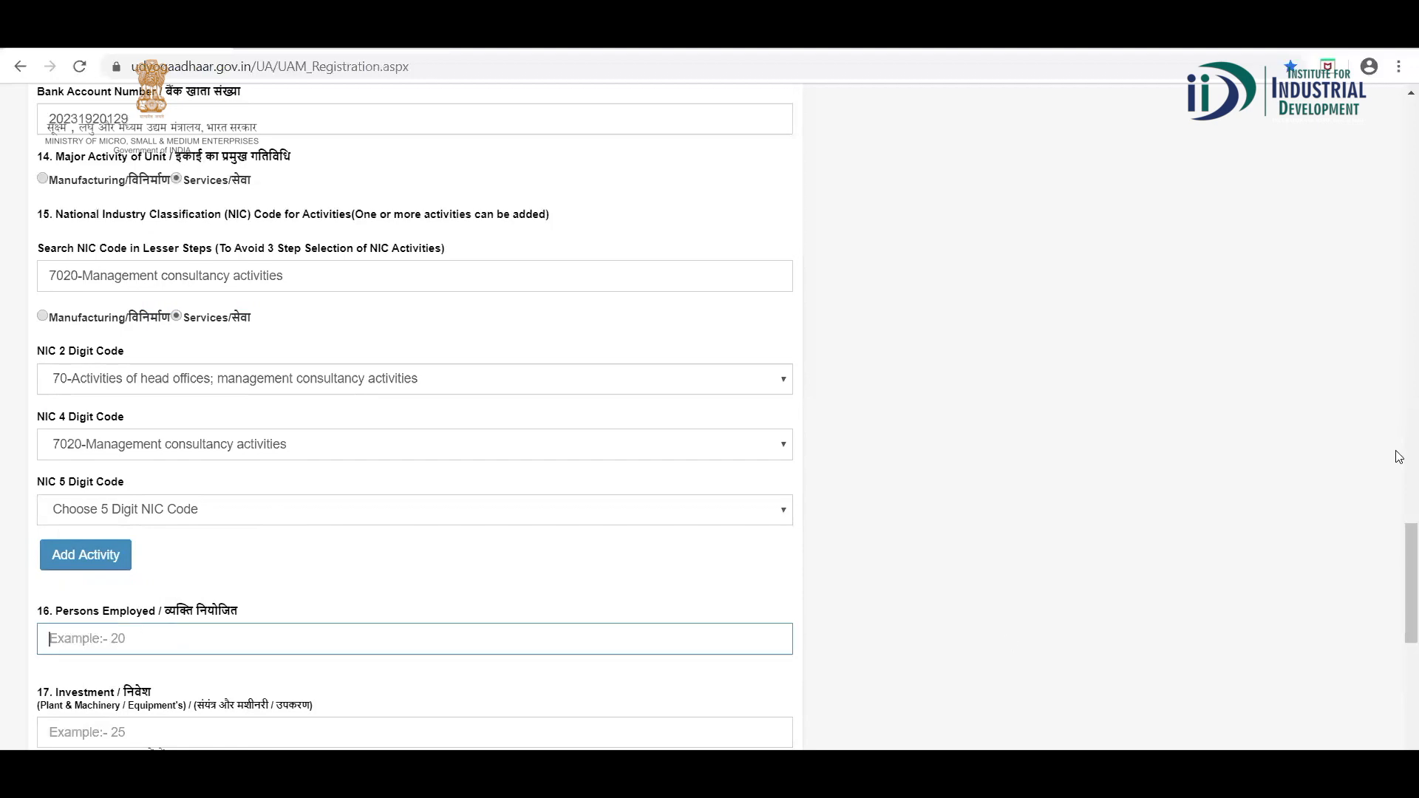
left_click_drag(1399, 600, 1399, 619)
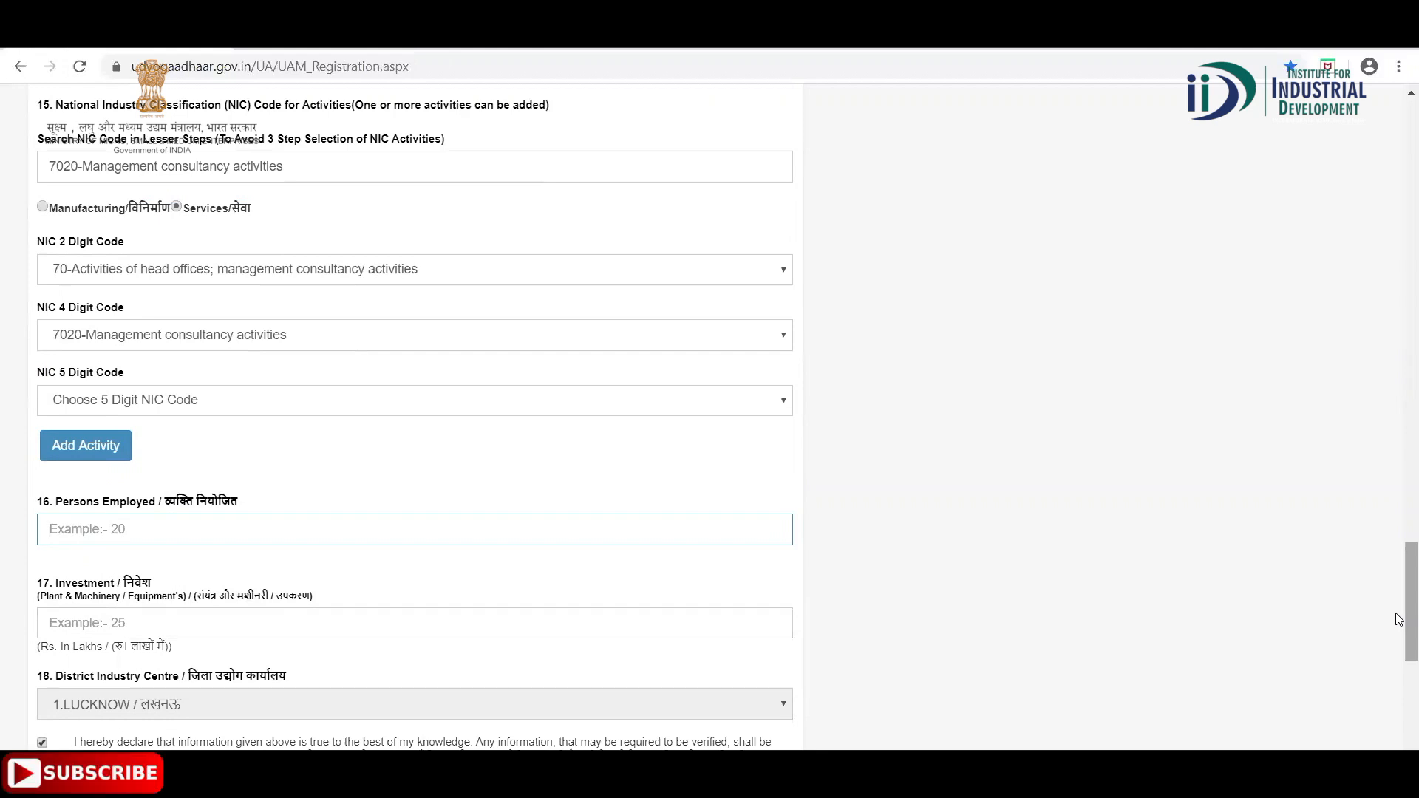
type("10")
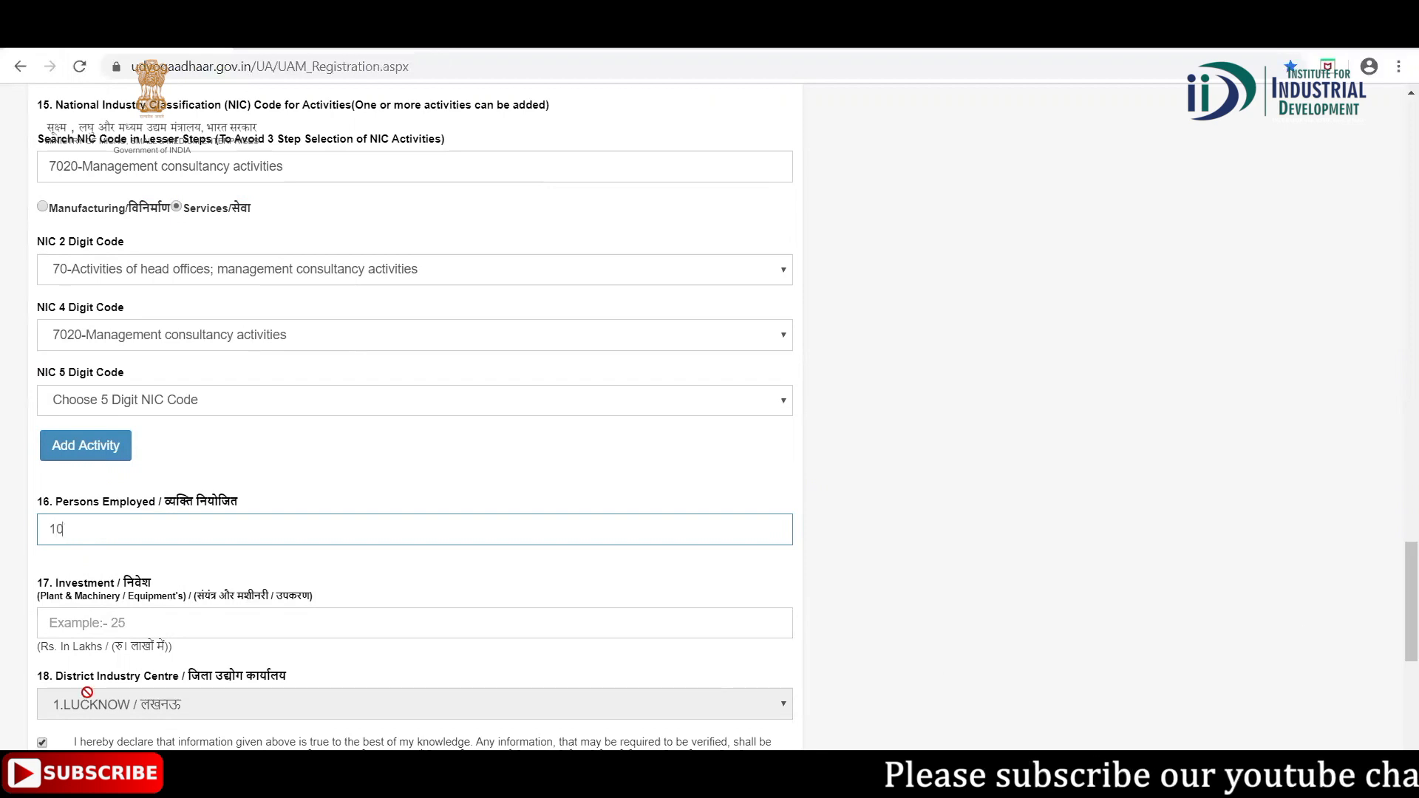
left_click(136, 627)
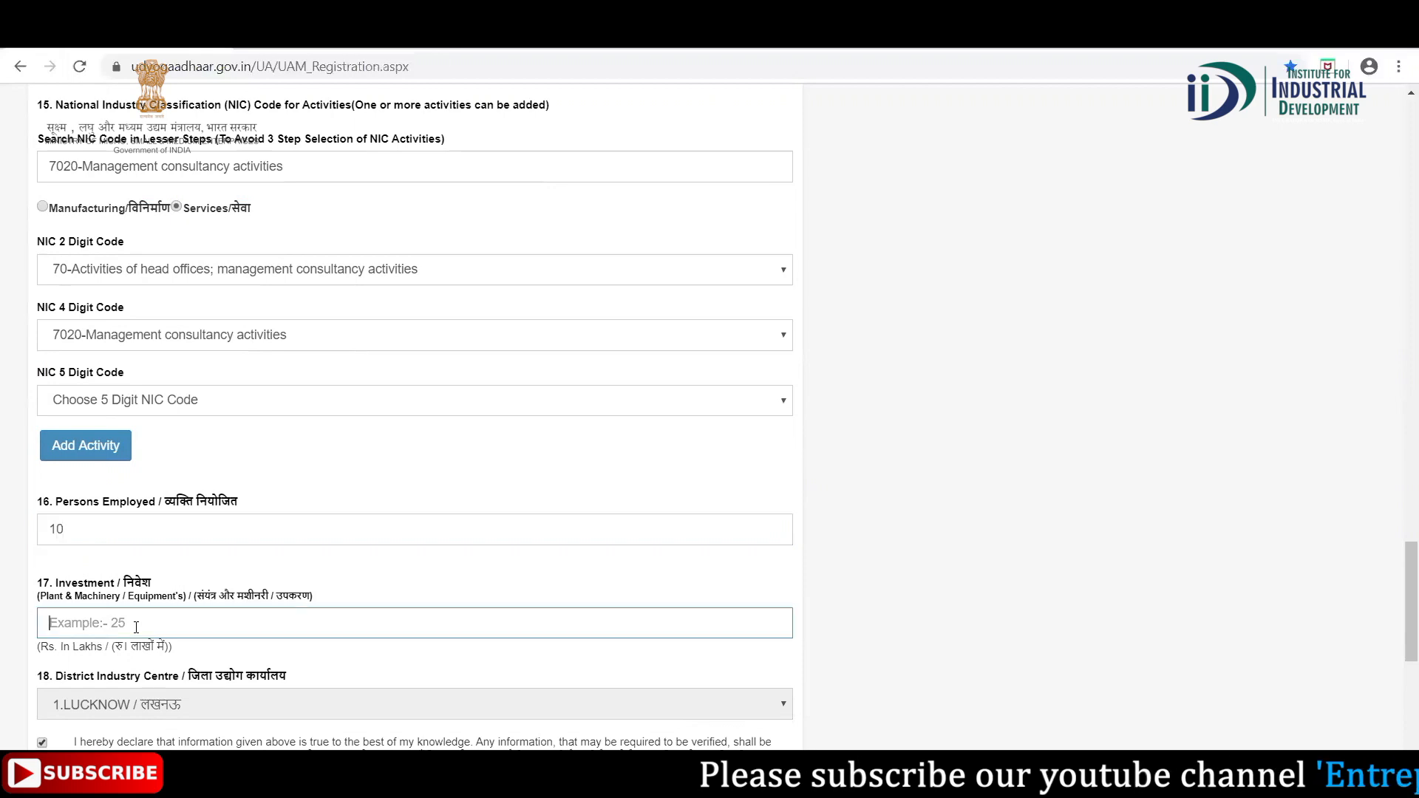
type("5")
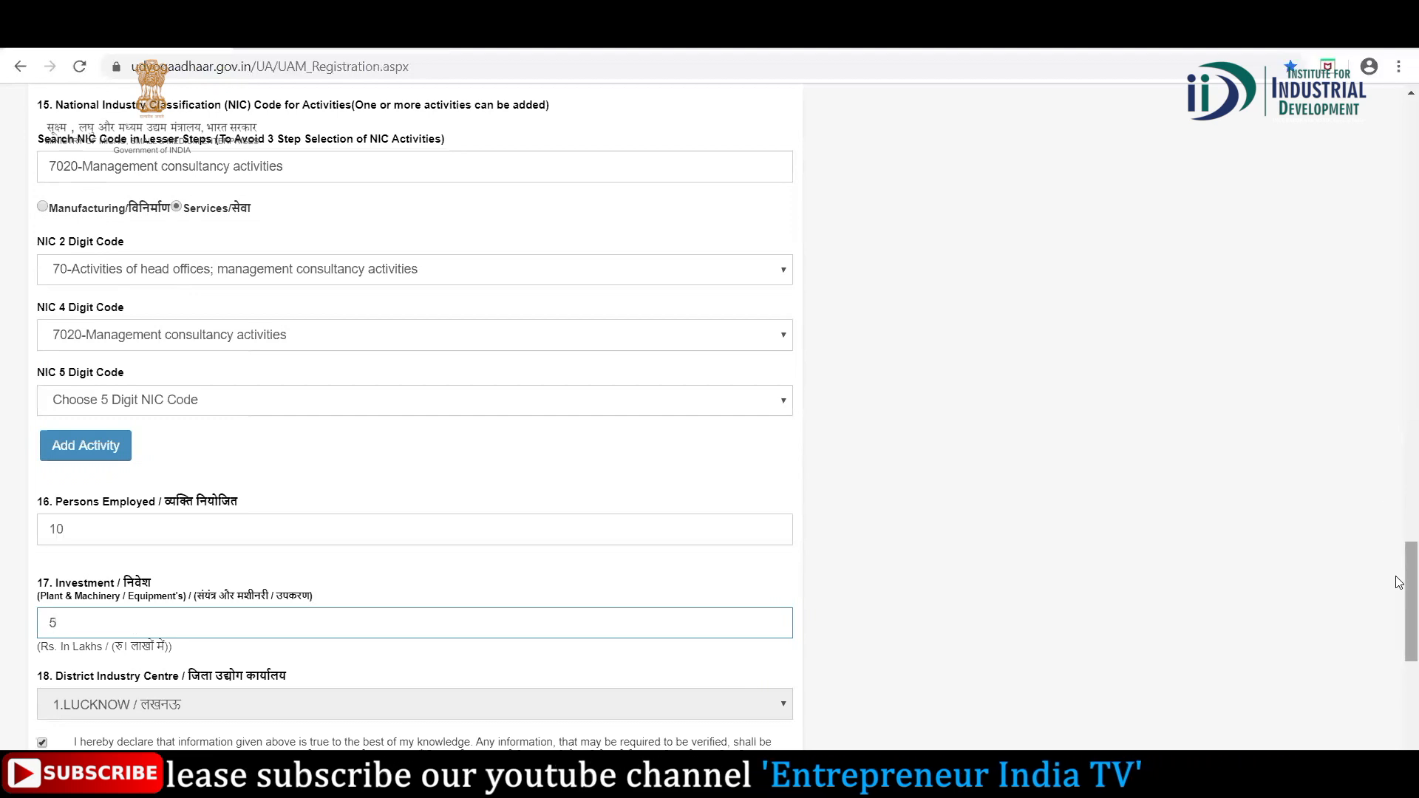
scroll(1399, 598, "down", 1)
scroll(1399, 606, "down", 1)
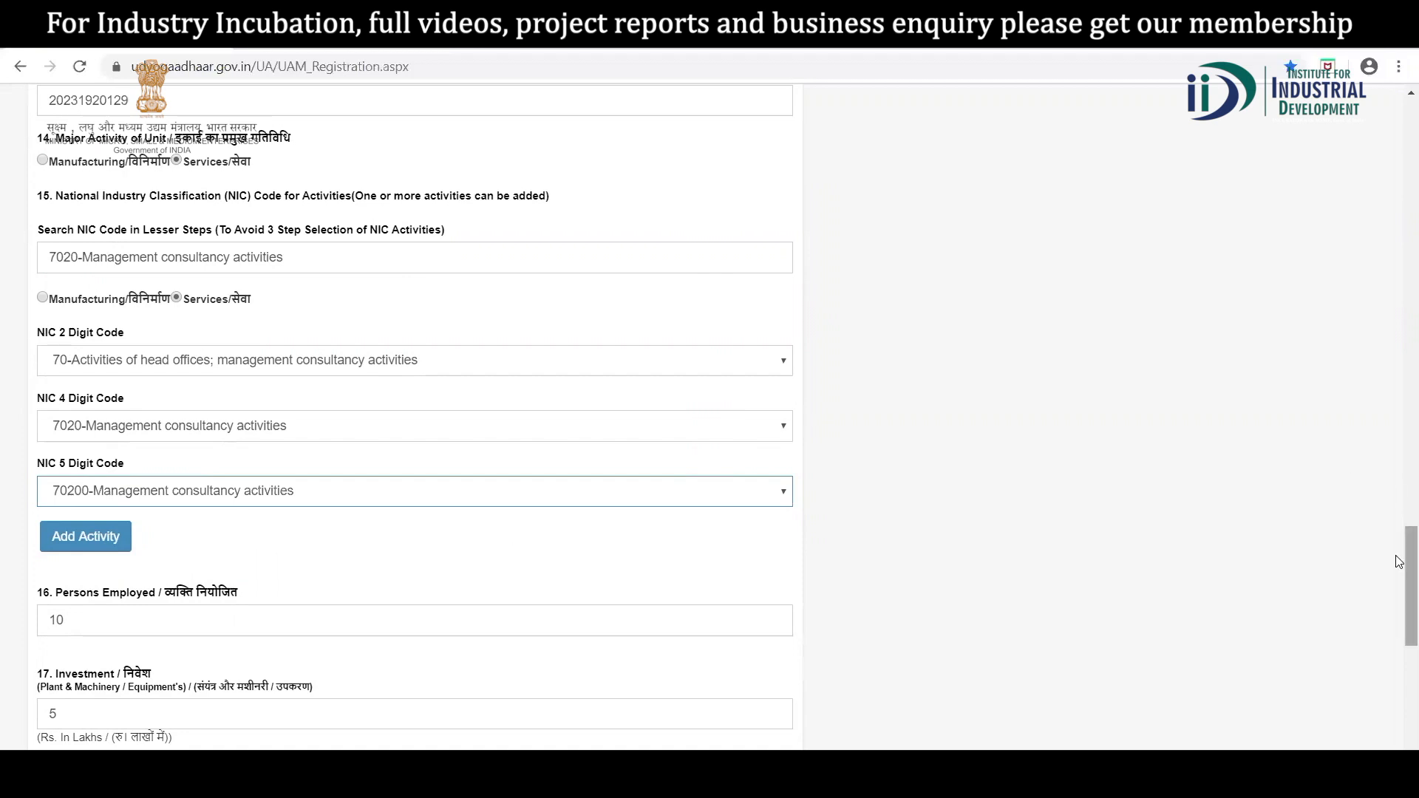
Step: Add the 7020 management consultancy activity to the table, then resubmit to get the confirm-data prompt
left_click_drag(1398, 562, 1399, 634)
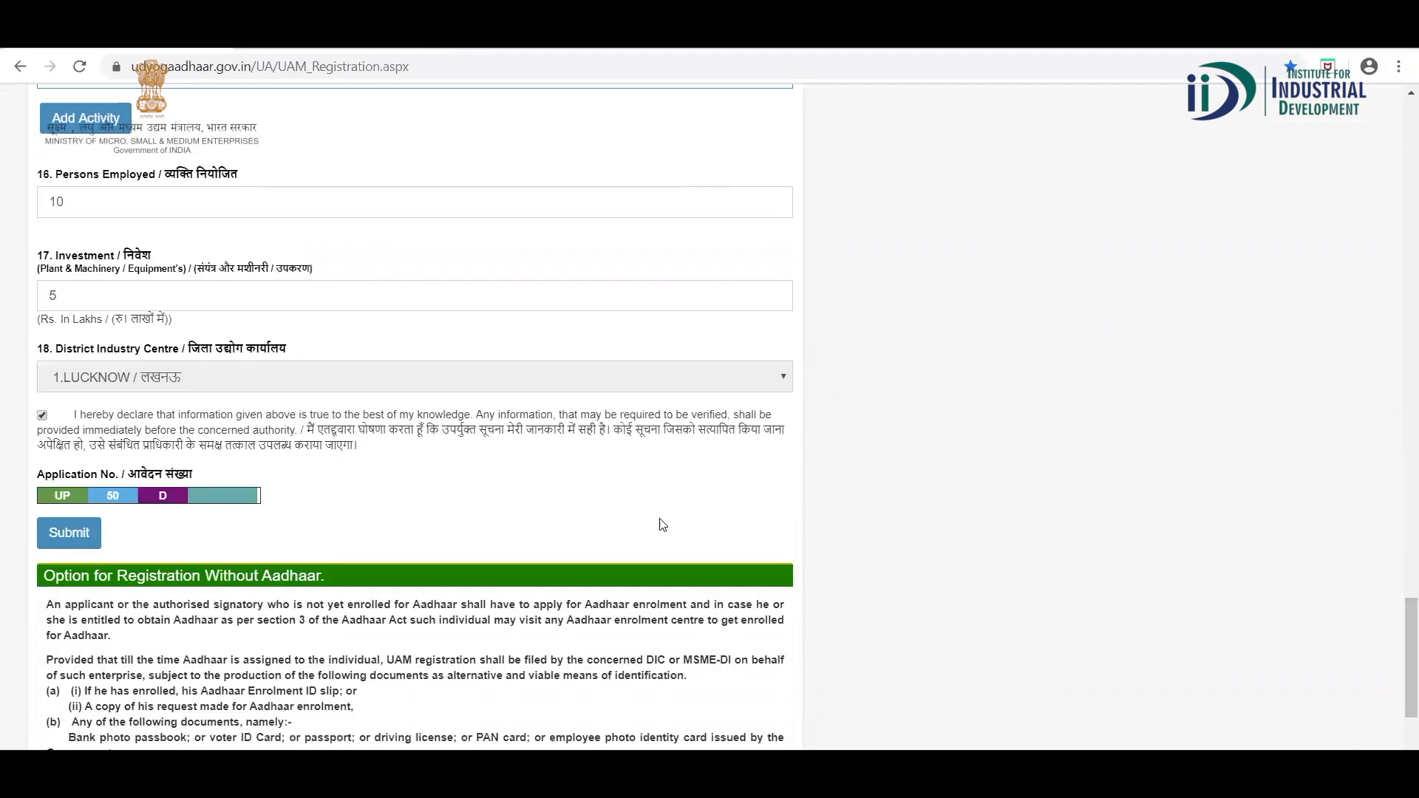
left_click(69, 533)
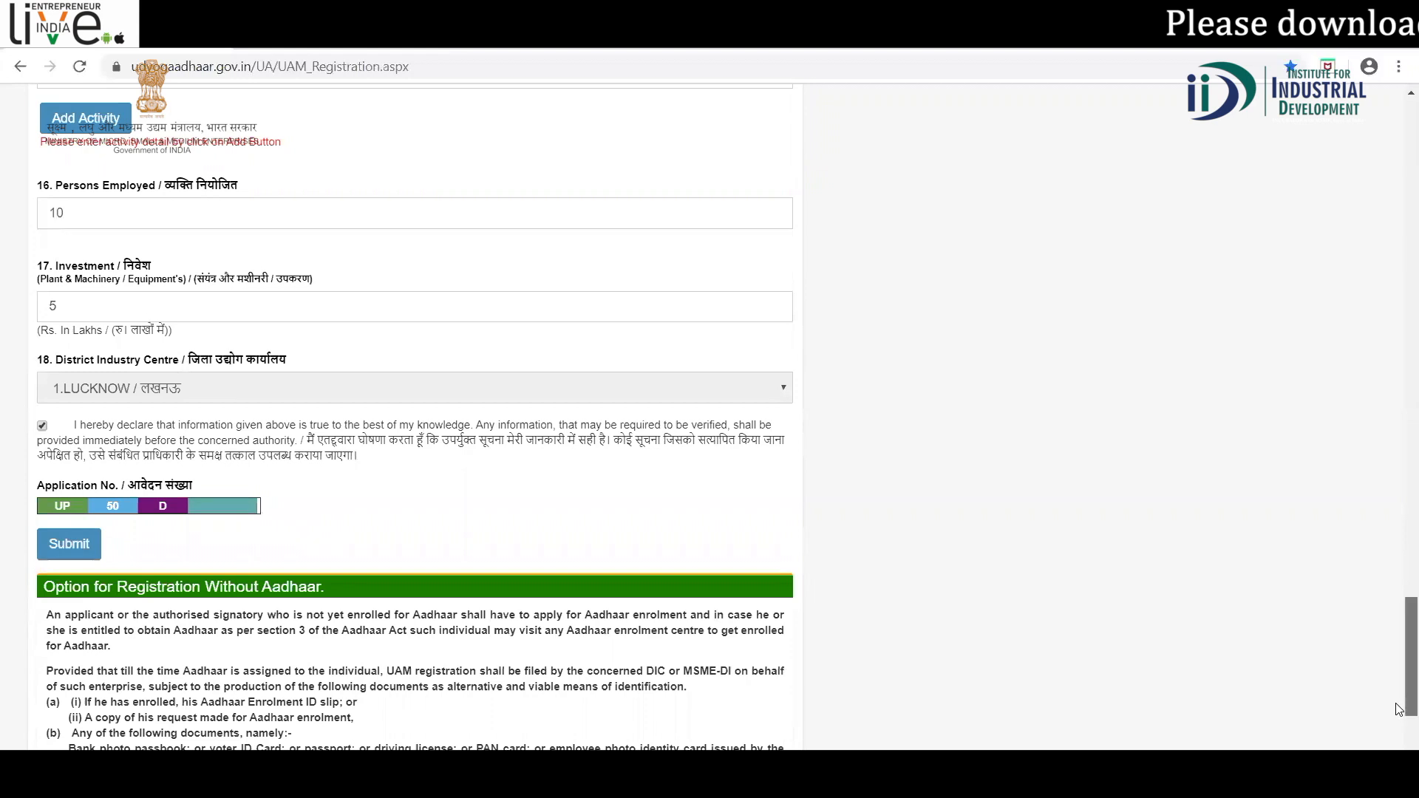
scroll(1399, 675, "up", 2)
scroll(1399, 675, "up", 3)
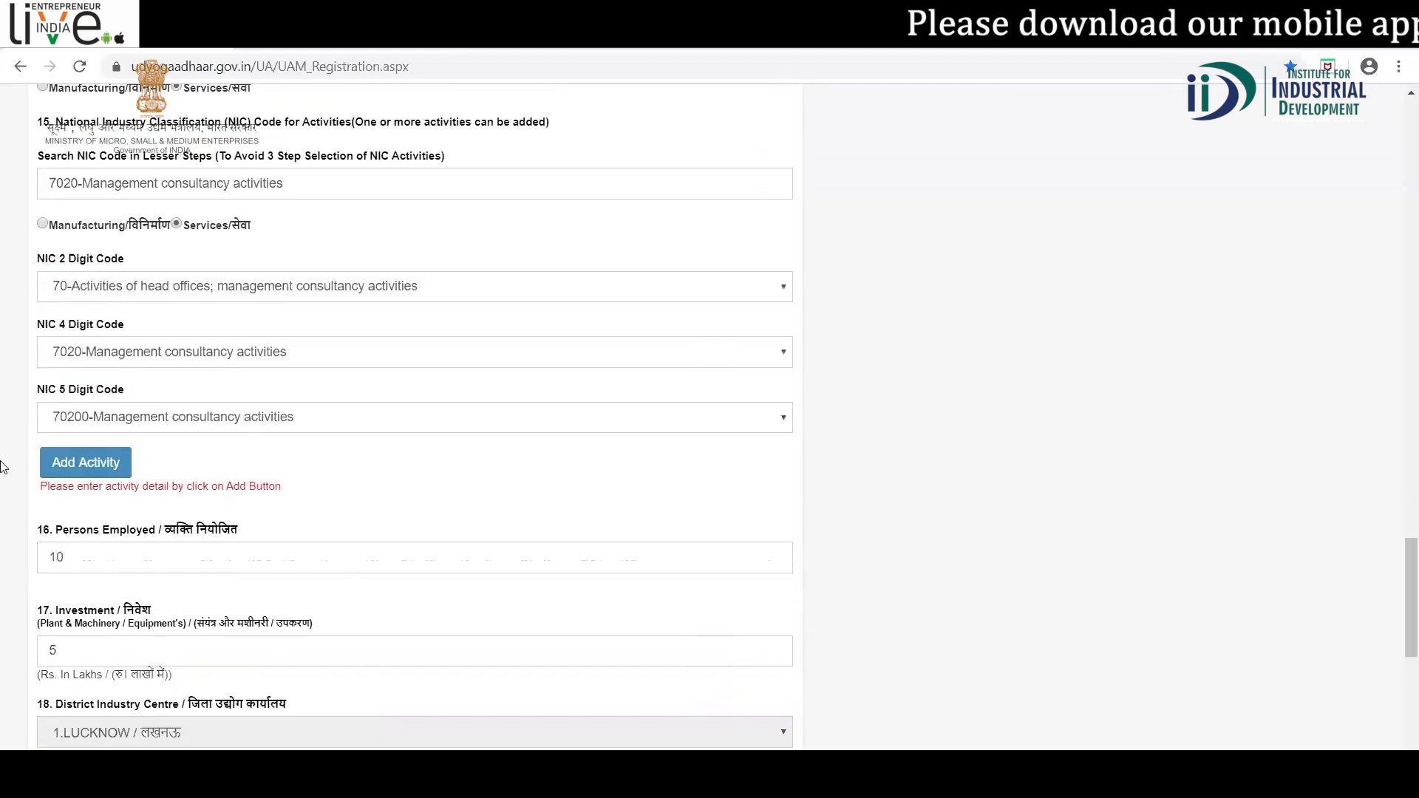
left_click(82, 466)
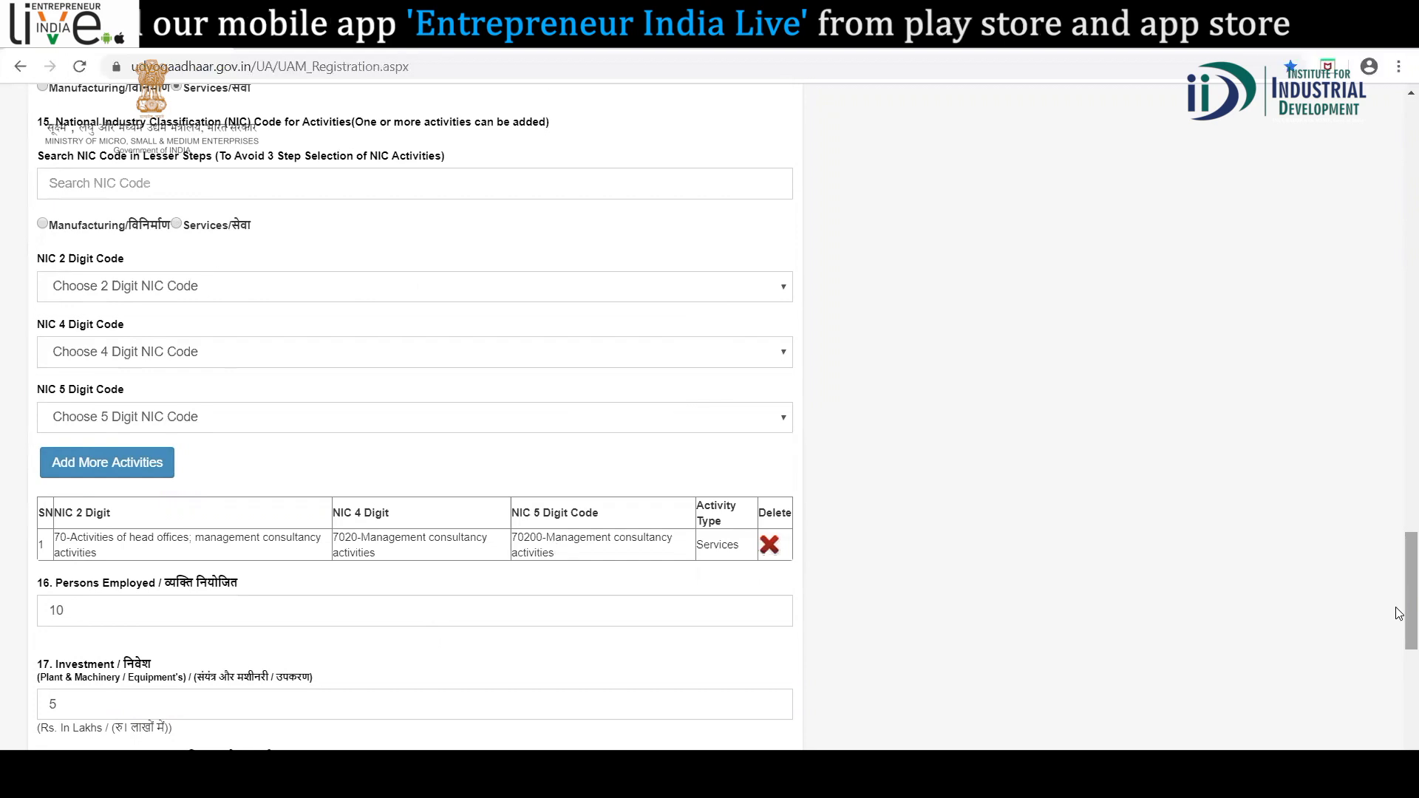
left_click_drag(1399, 615, 1399, 674)
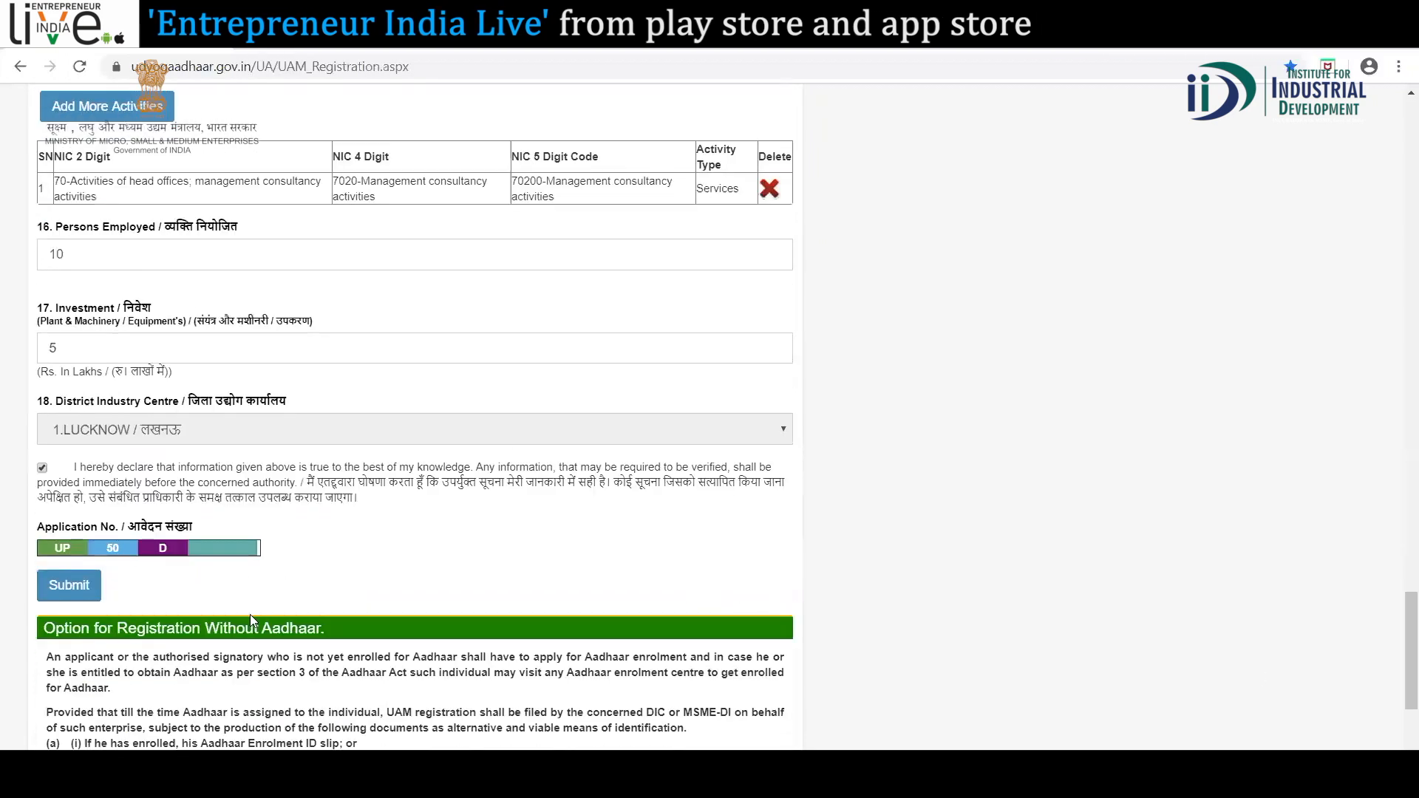
left_click(67, 591)
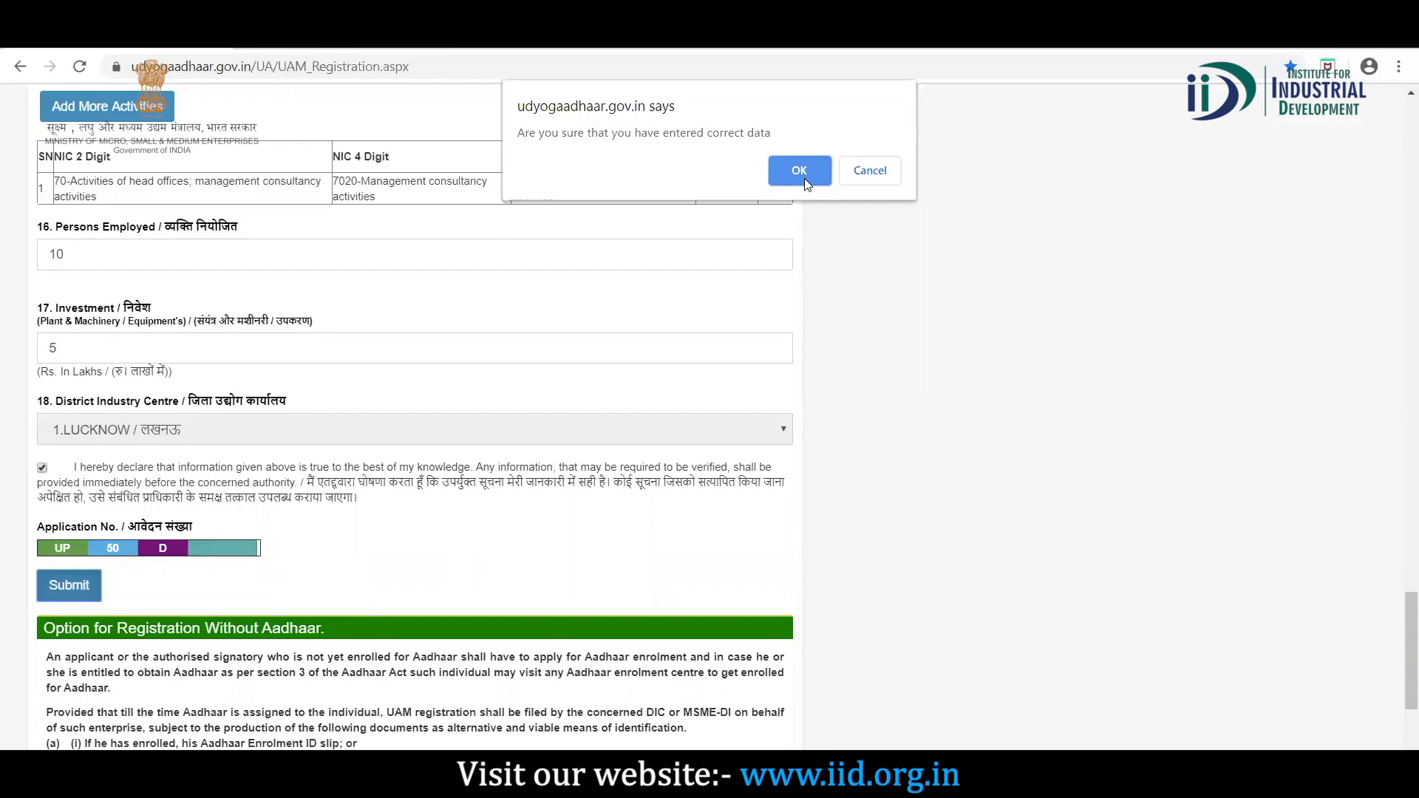
Step: Confirm the entered data, then enter the received OTP and the displayed captcha code
left_click(802, 171)
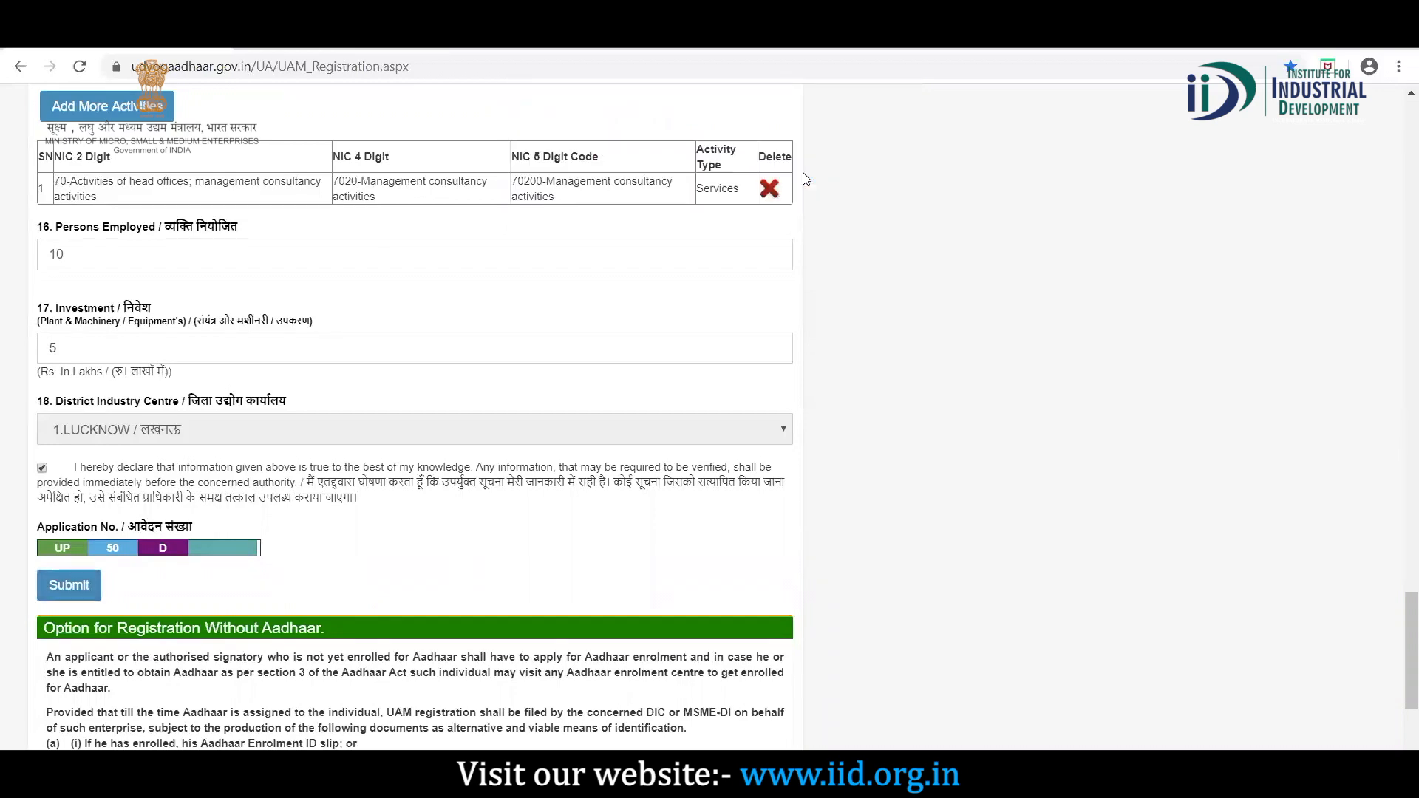
left_click(557, 337)
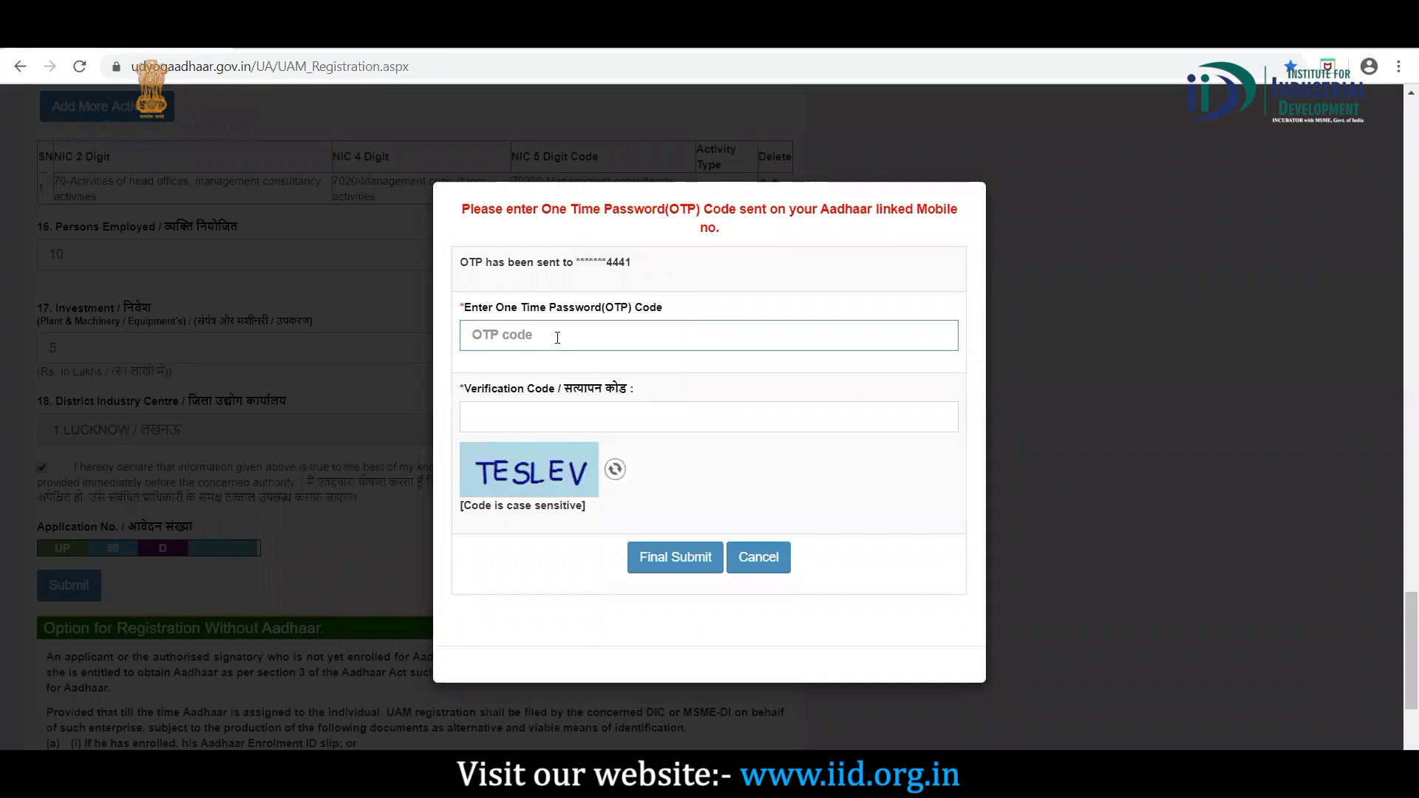
left_click(495, 411)
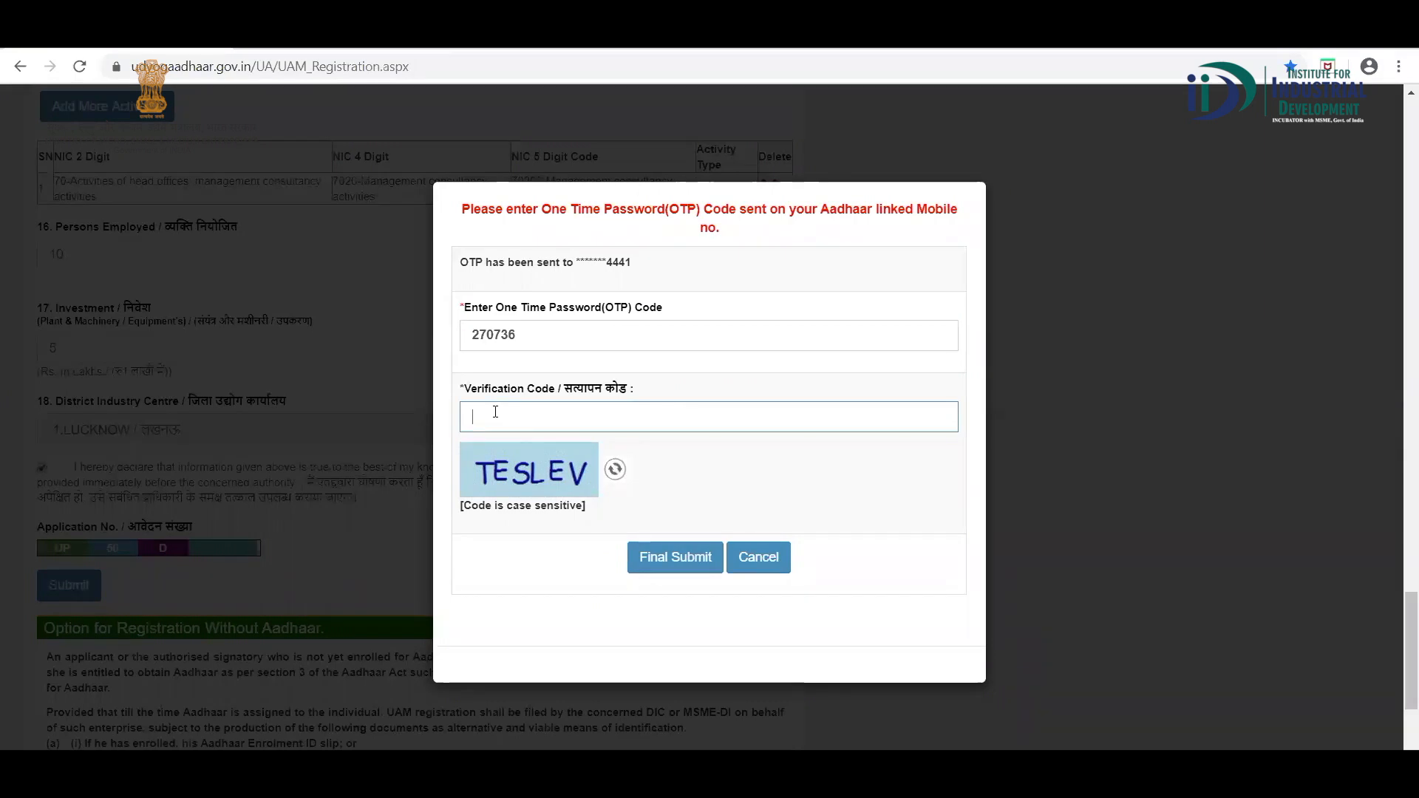
type("TESLEV")
Step: Final-submit the memorandum and acknowledge the success alert showing the UAM number
left_click(680, 570)
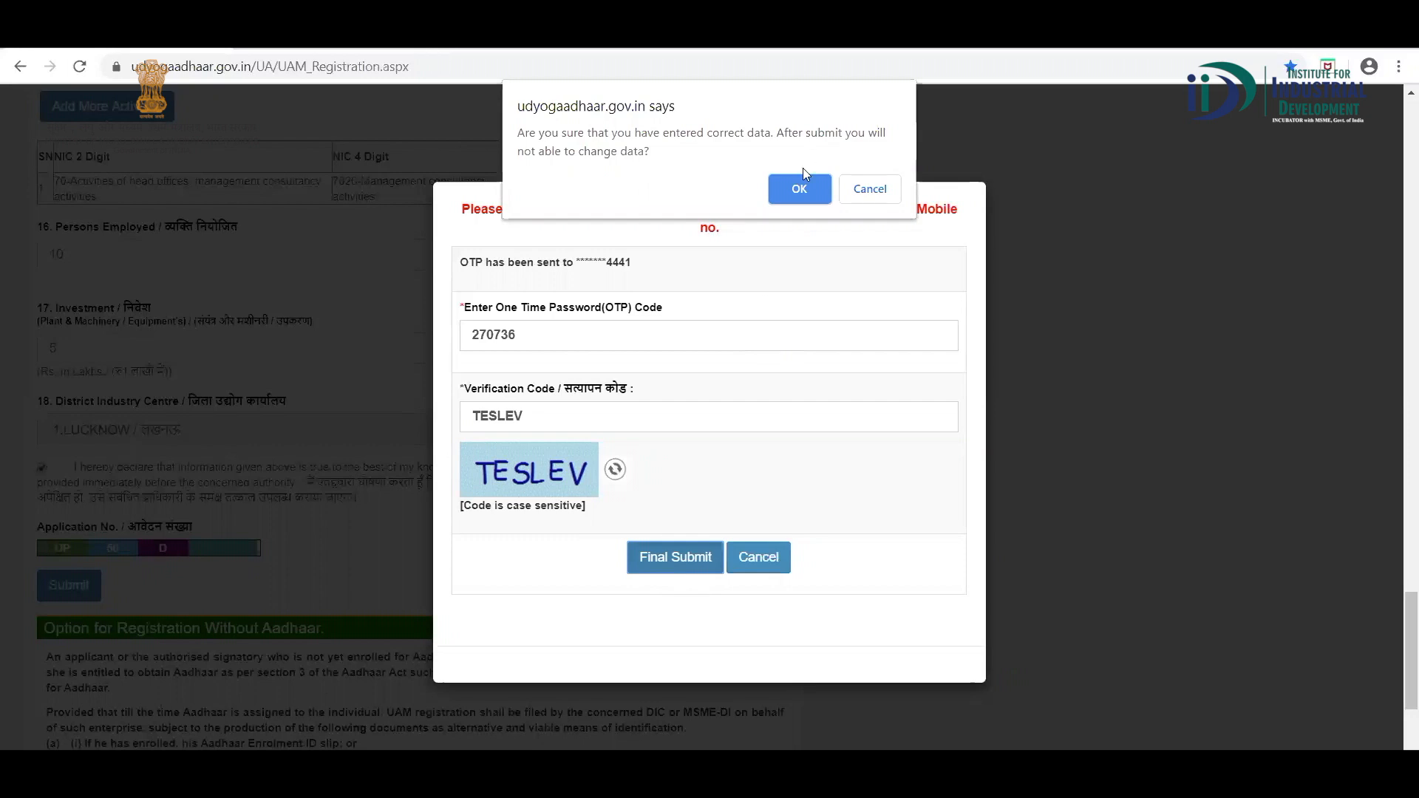
left_click(801, 189)
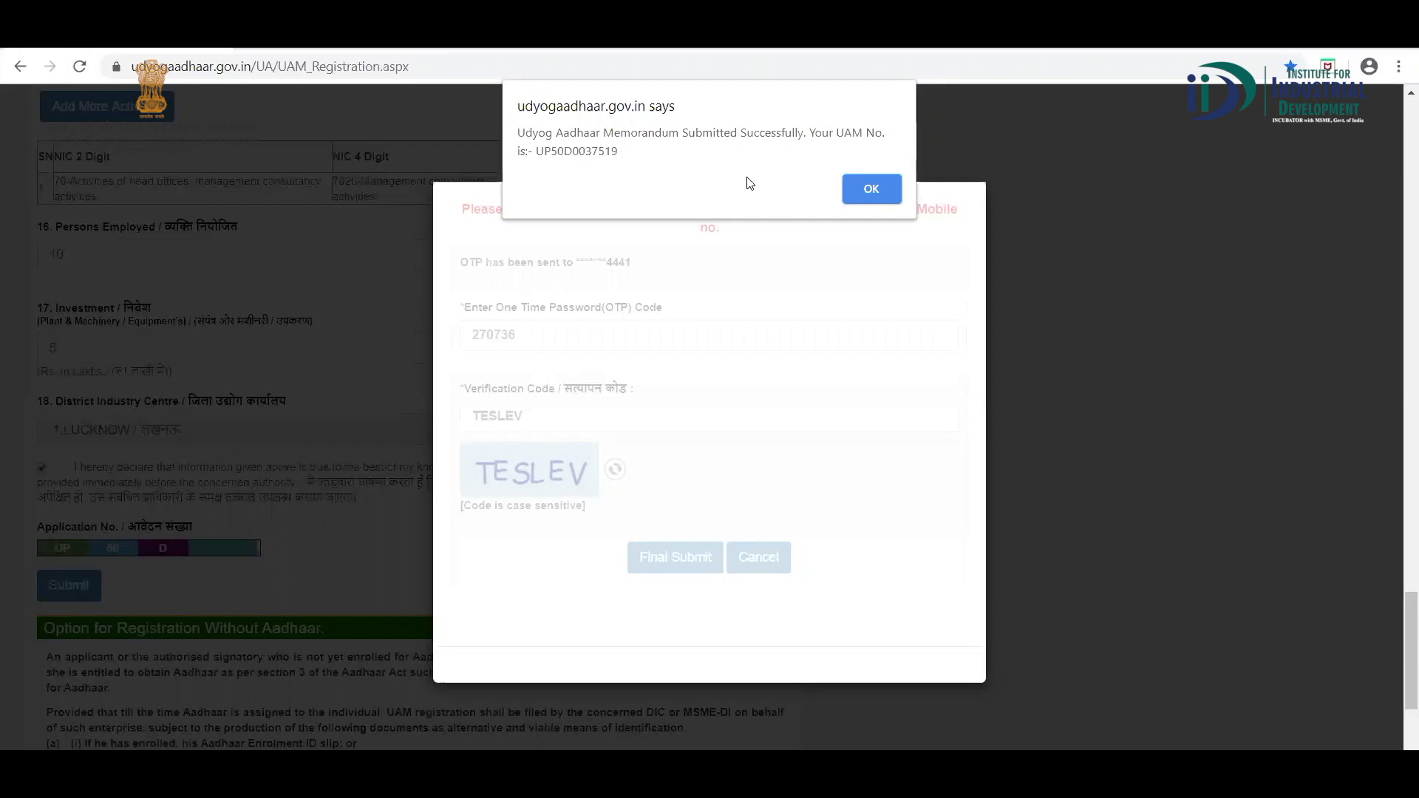
left_click(868, 192)
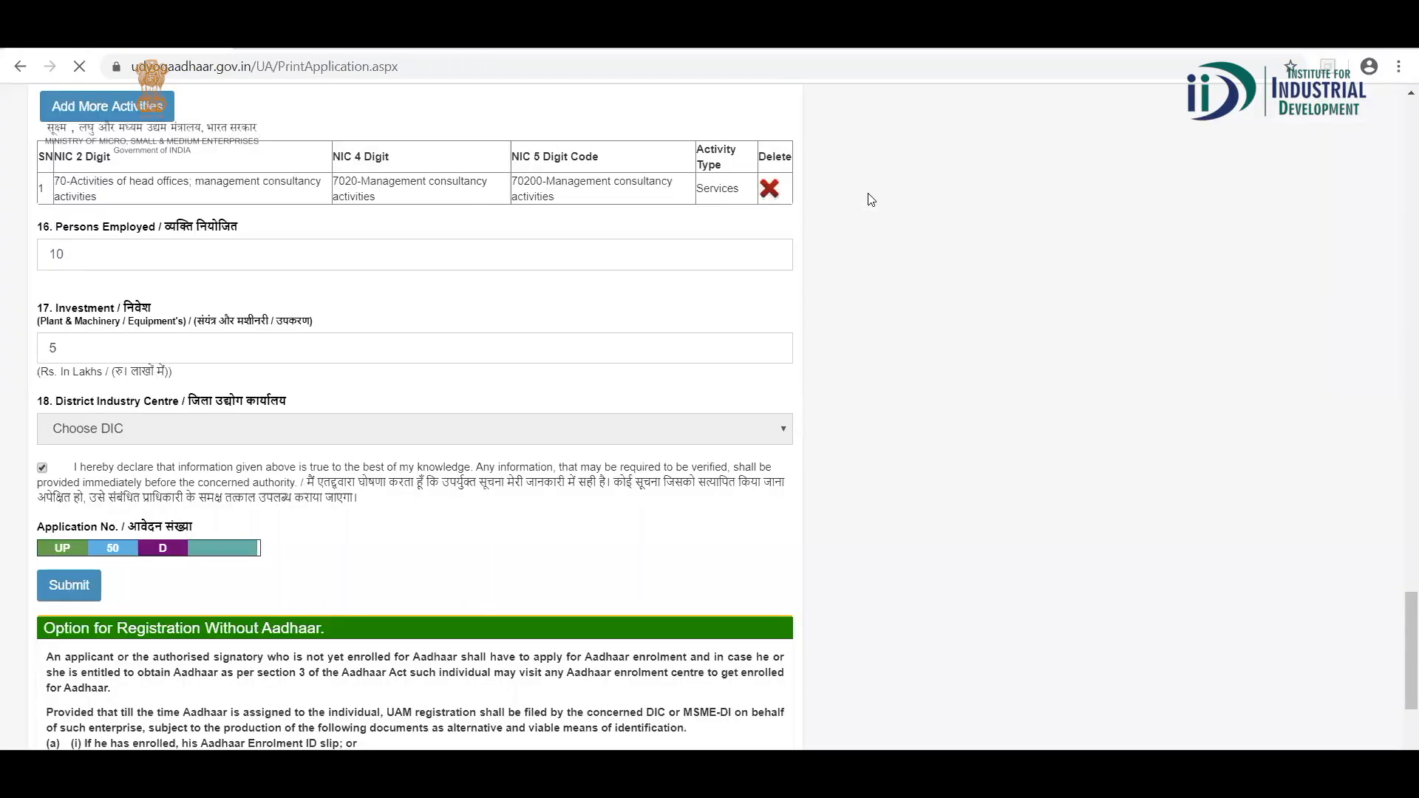